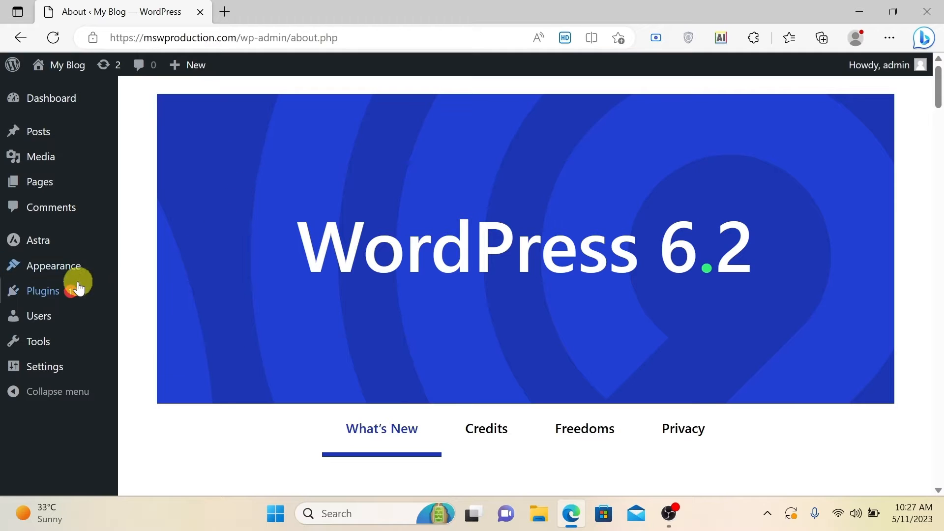
Open the page for adding new plugins and search it for "facebook pixel".
mouse_move(76, 291)
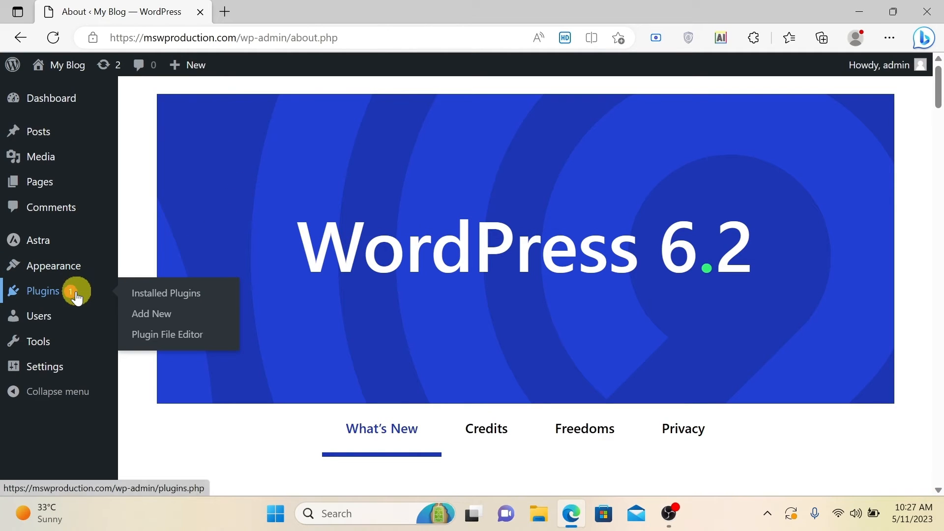
click(148, 313)
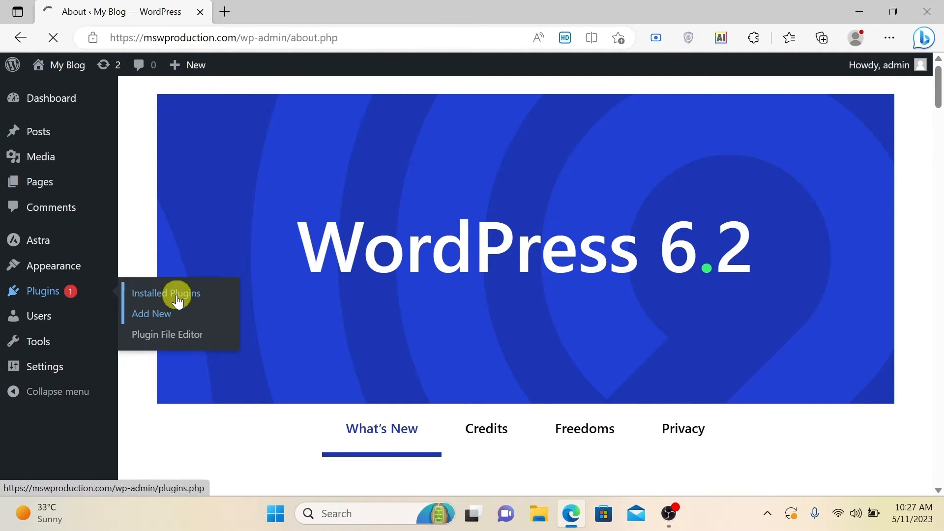
click(854, 99)
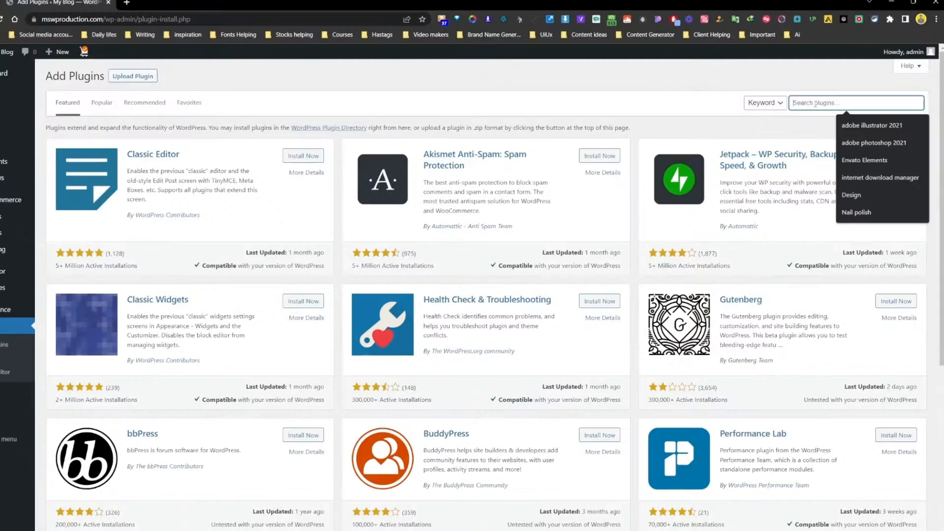
text(facebook pixel)
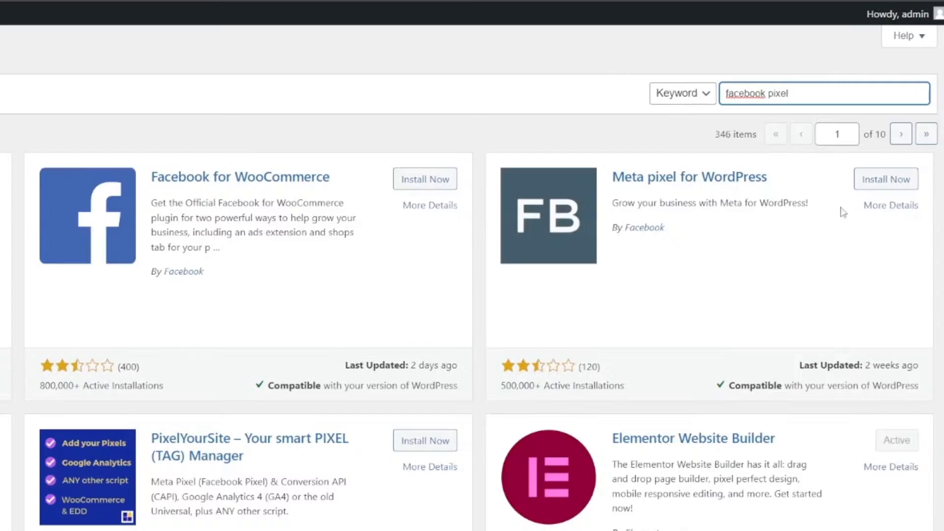
Install and activate the PixelYourSite – Your smart PIXEL (TAG) Manager plugin, and open its dashboard.
click(273, 437)
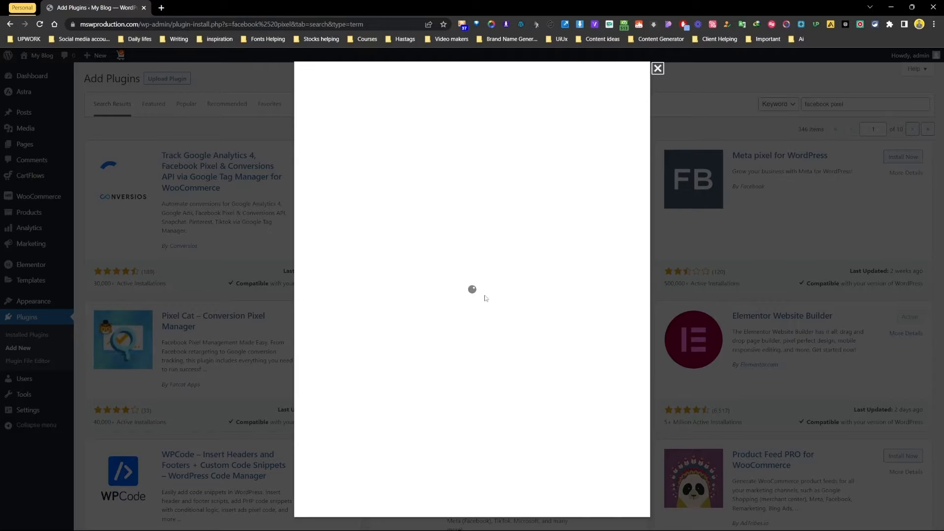
click(629, 496)
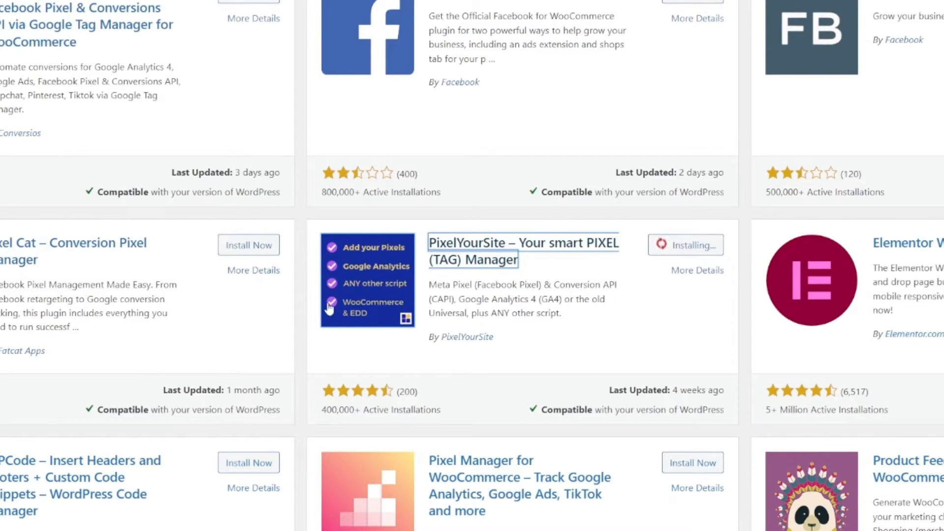
click(701, 246)
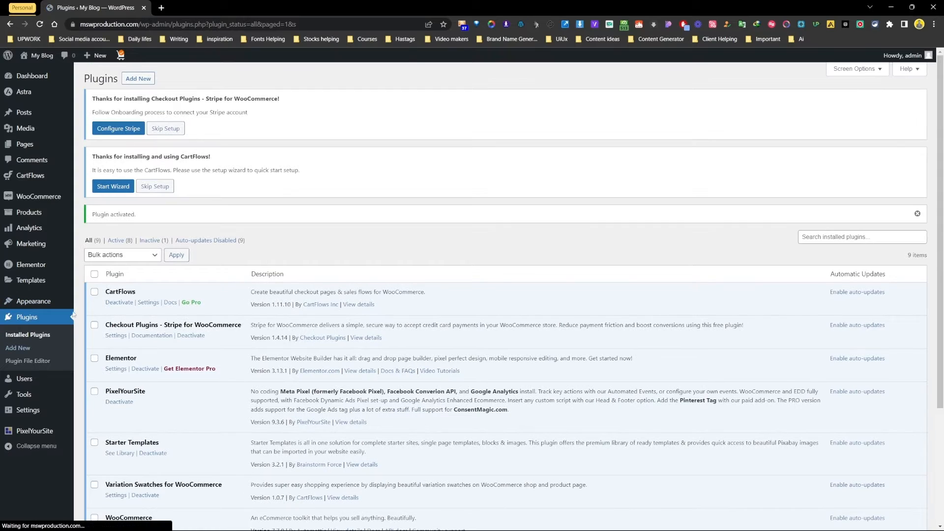
click(30, 431)
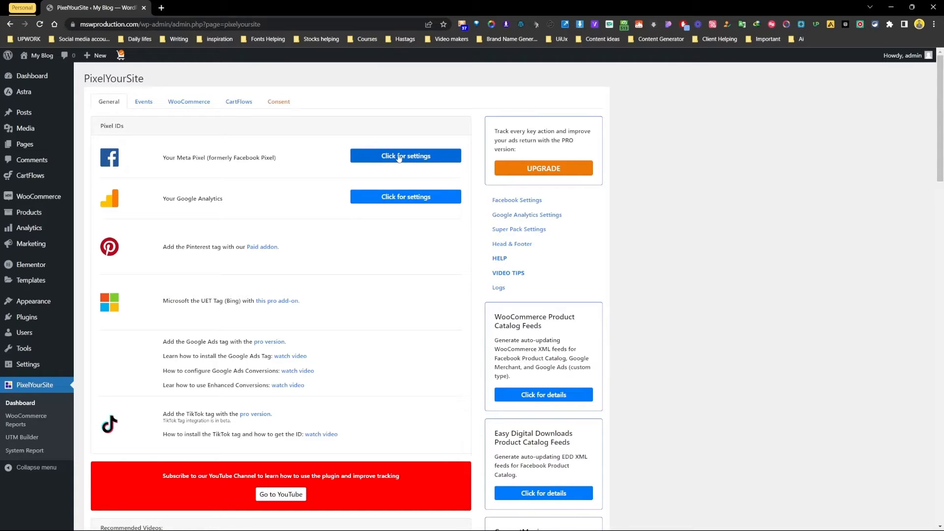
Open business.facebook.com/settings/pixels in a new browser tab using the address saved in the clipboard history.
click(166, 8)
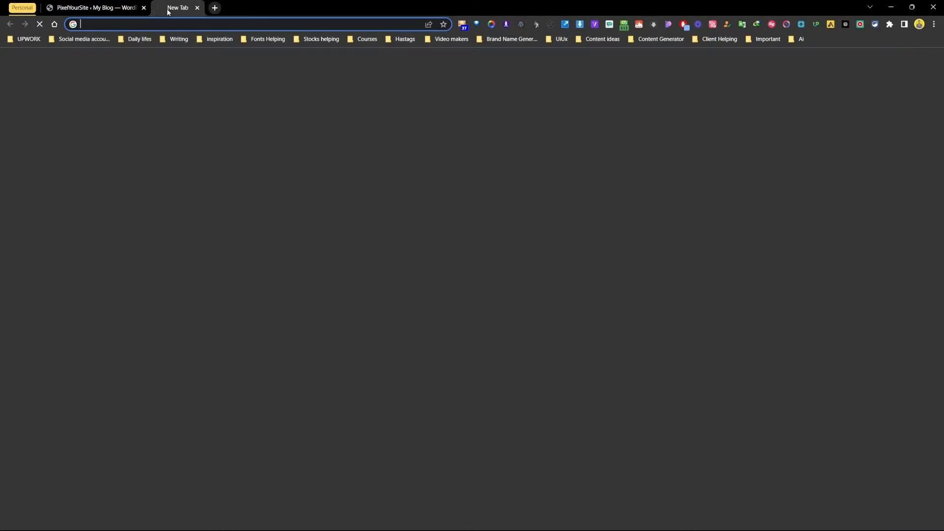
key(super+v)
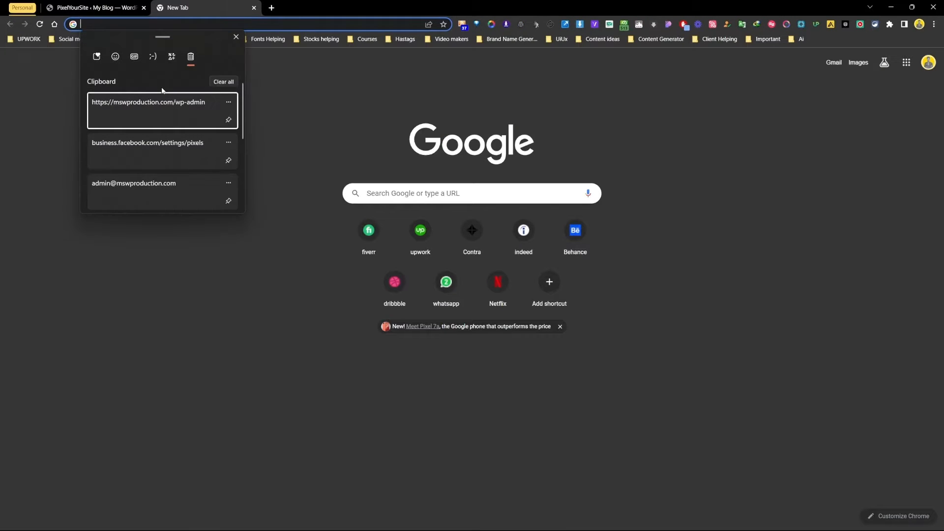
click(140, 152)
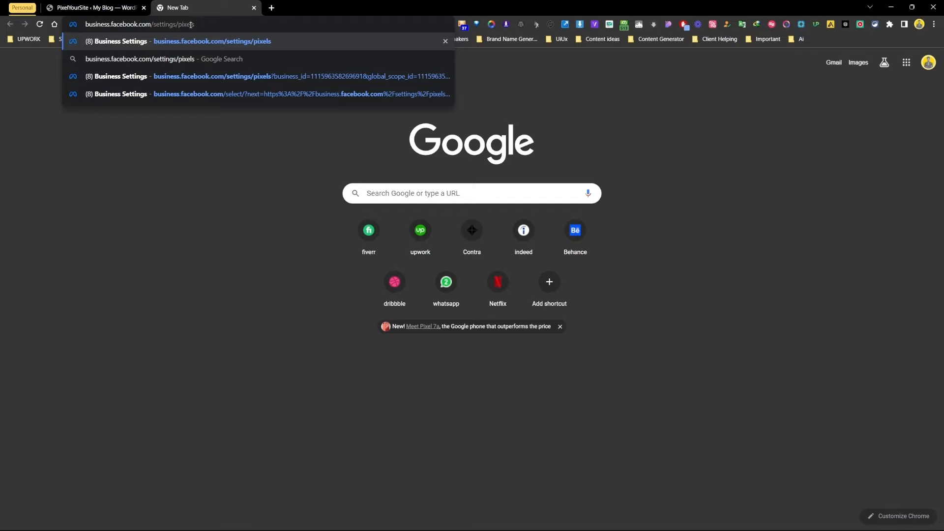
key(Return)
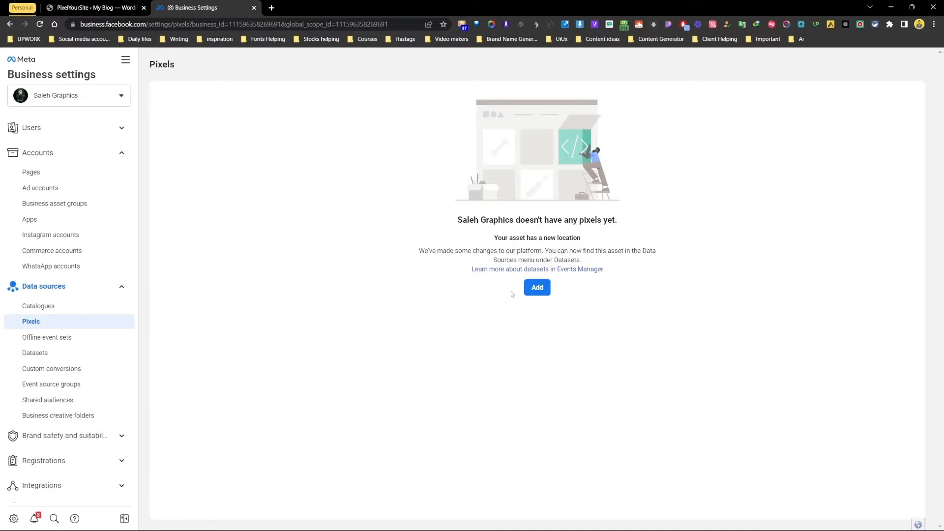
Add a new pixel to the business with the suggested name and copy its pixel ID from the page address.
click(536, 290)
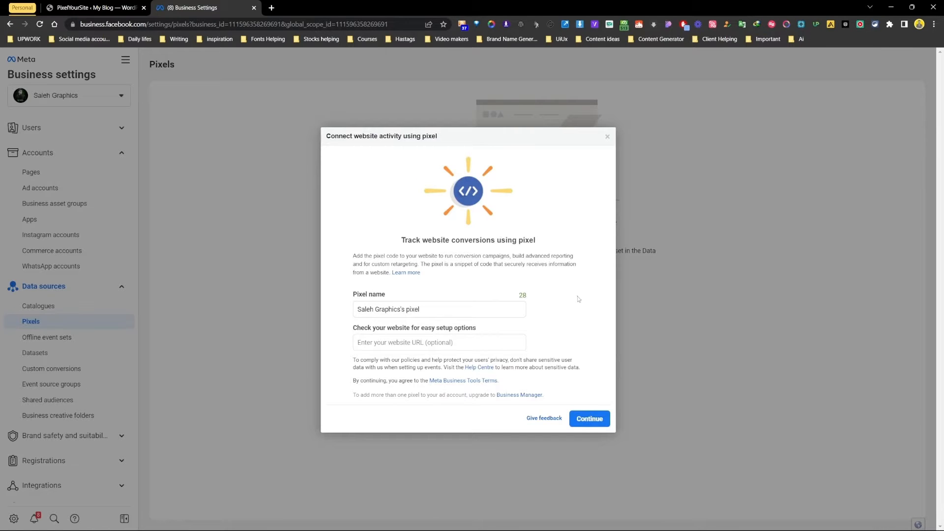
click(588, 417)
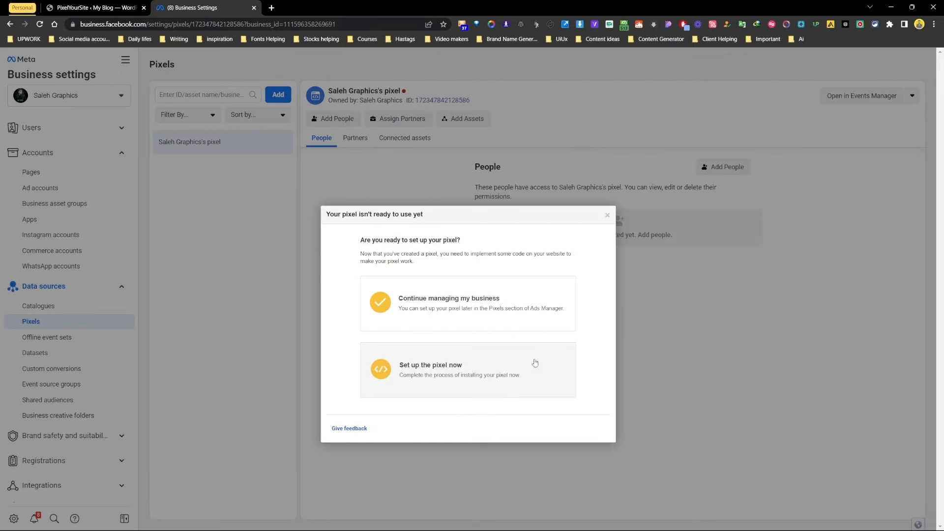
drag(192, 24, 243, 27)
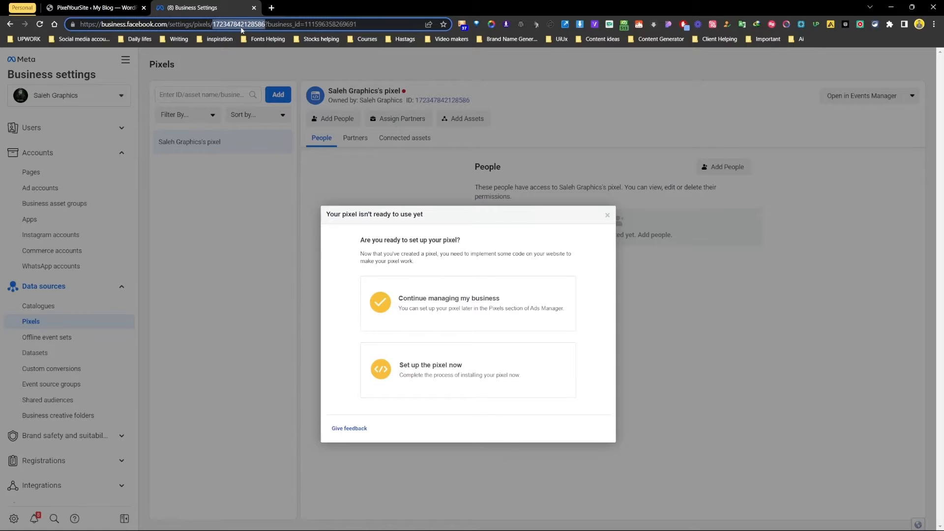
right_click(243, 27)
click(261, 77)
Replace the Meta Pixel ID in the PixelYourSite settings with the copied ID and save the settings.
click(94, 7)
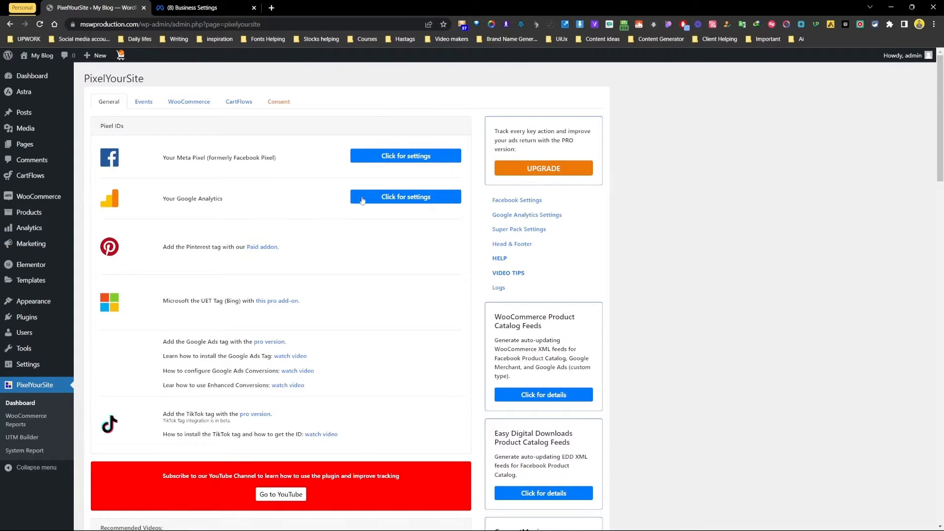
click(361, 155)
double_click(172, 305)
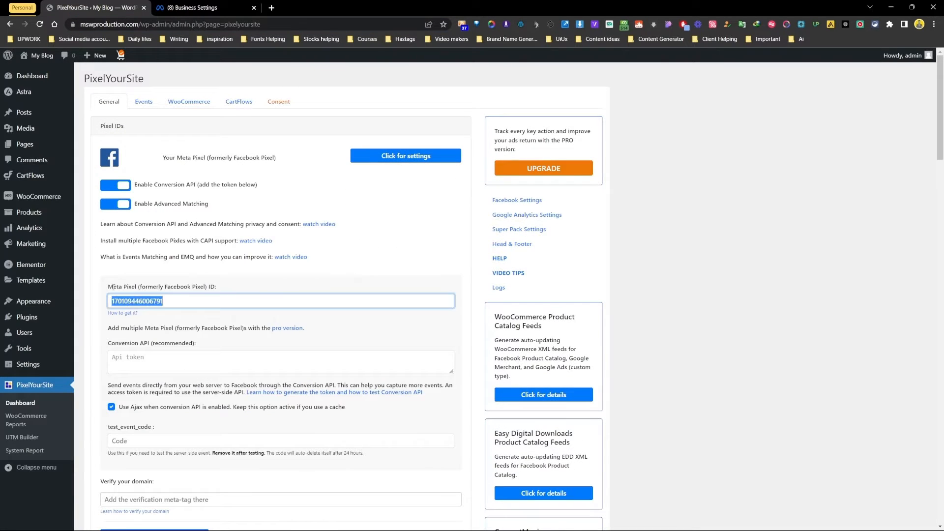
right_click(123, 306)
click(162, 96)
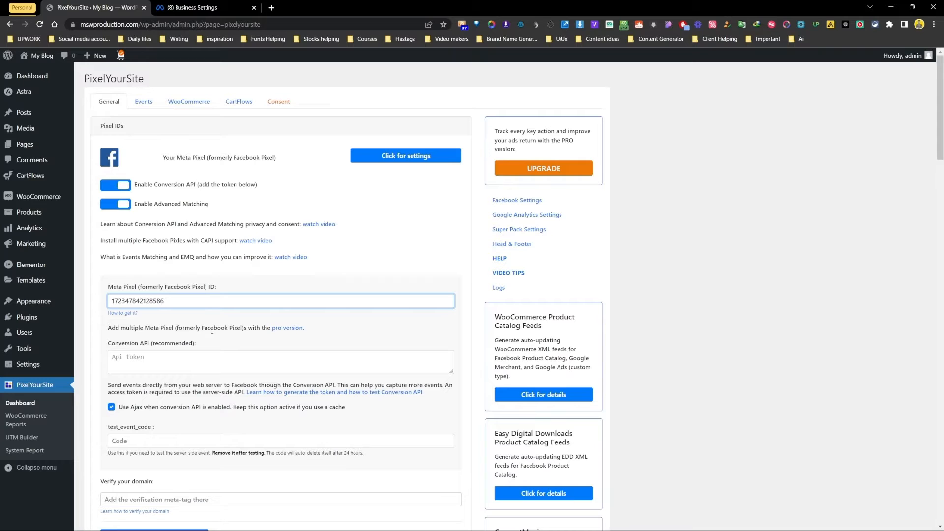
scroll(222, 343, down, 20)
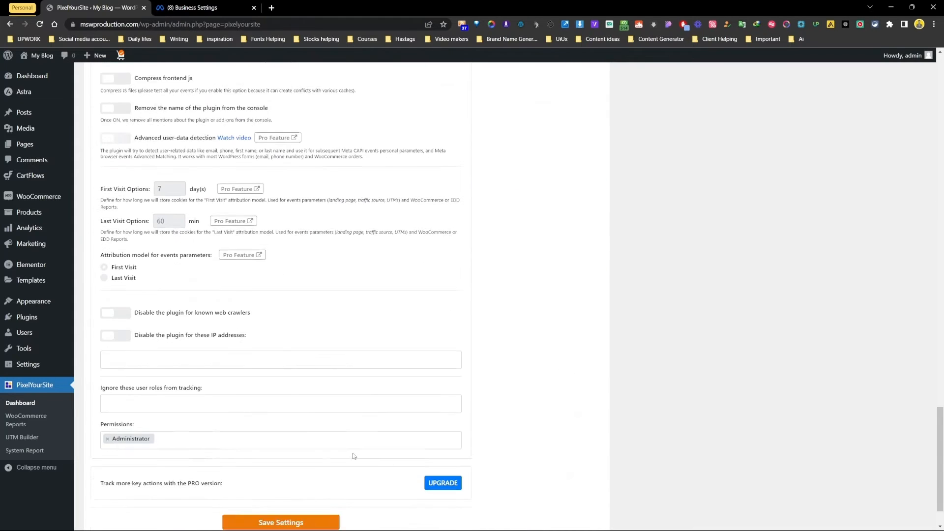
click(295, 471)
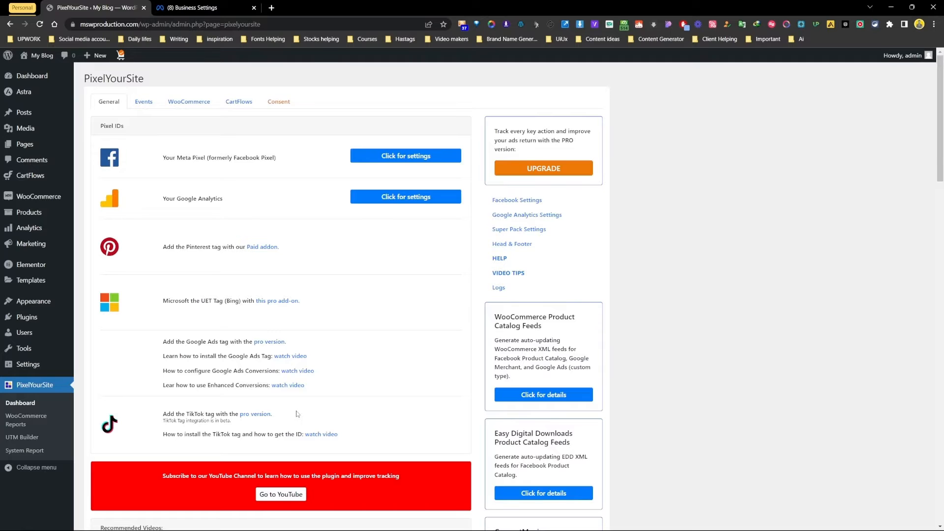
Back in Meta Business Settings, set up the pixel with WordPress as the partner and advance to connection verification.
click(201, 7)
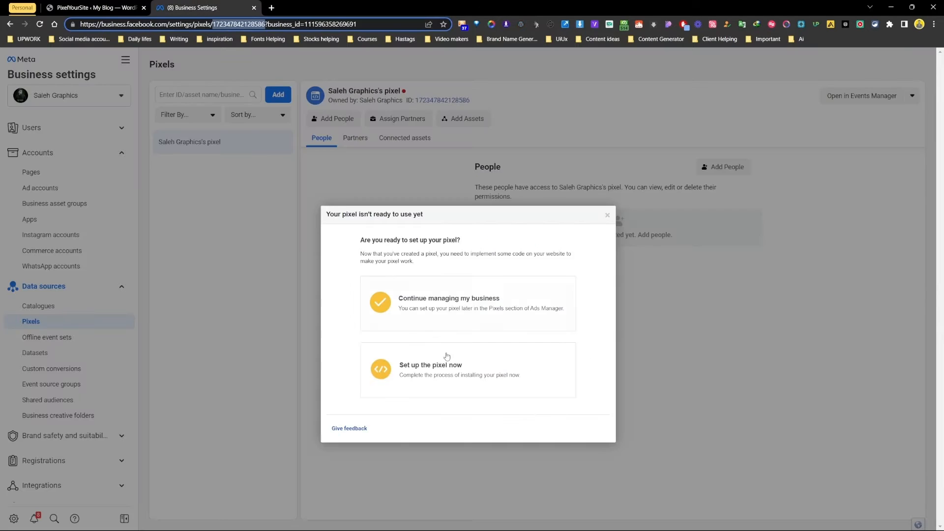
click(462, 369)
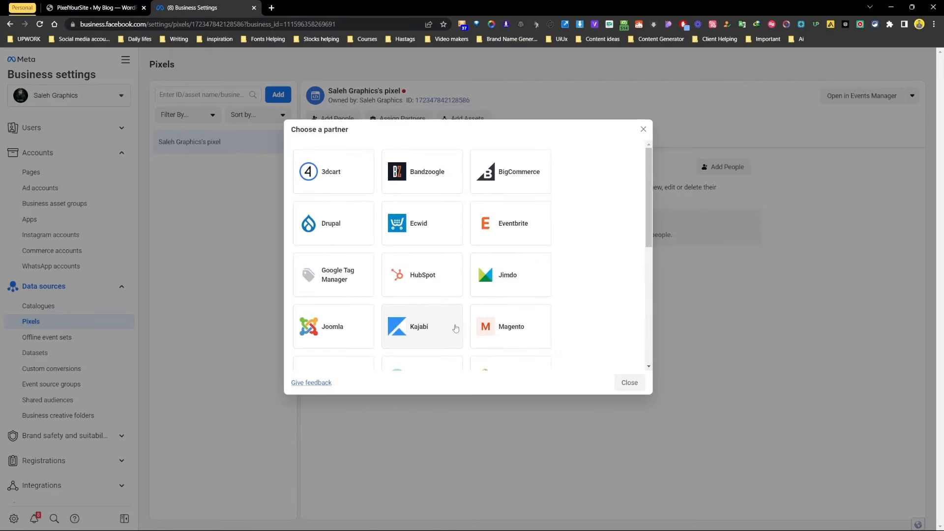
scroll(456, 328, down, 5)
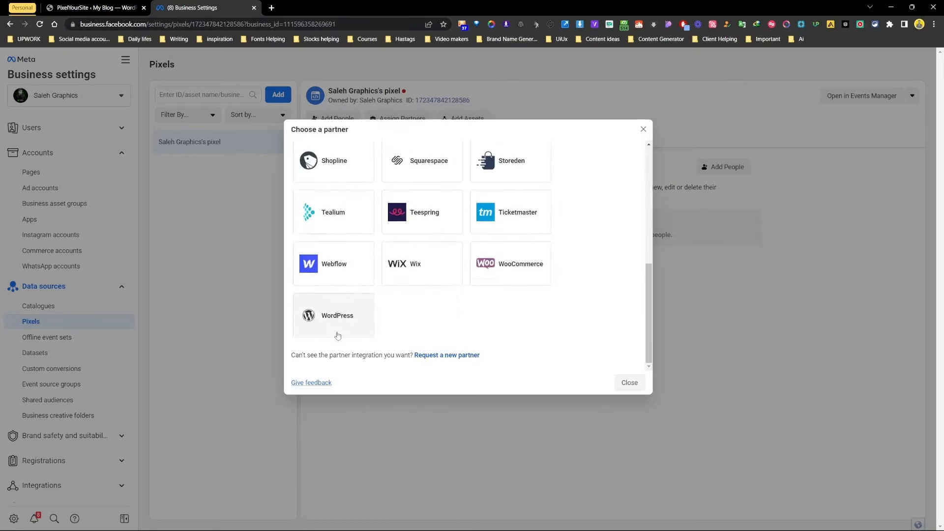
click(336, 331)
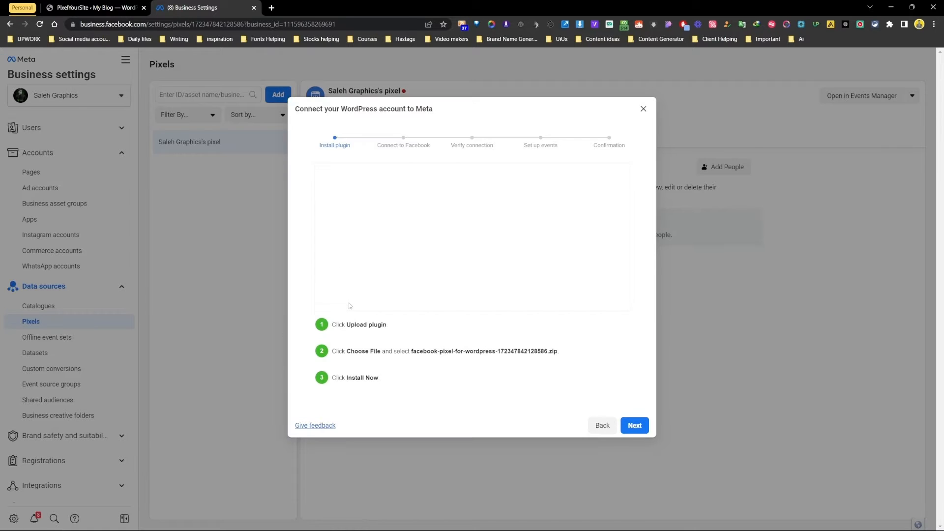
click(634, 425)
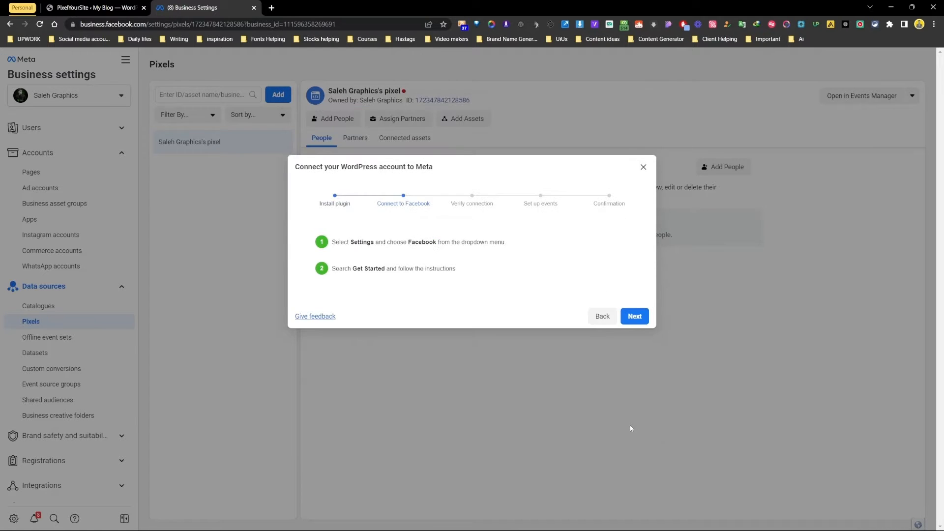
click(636, 452)
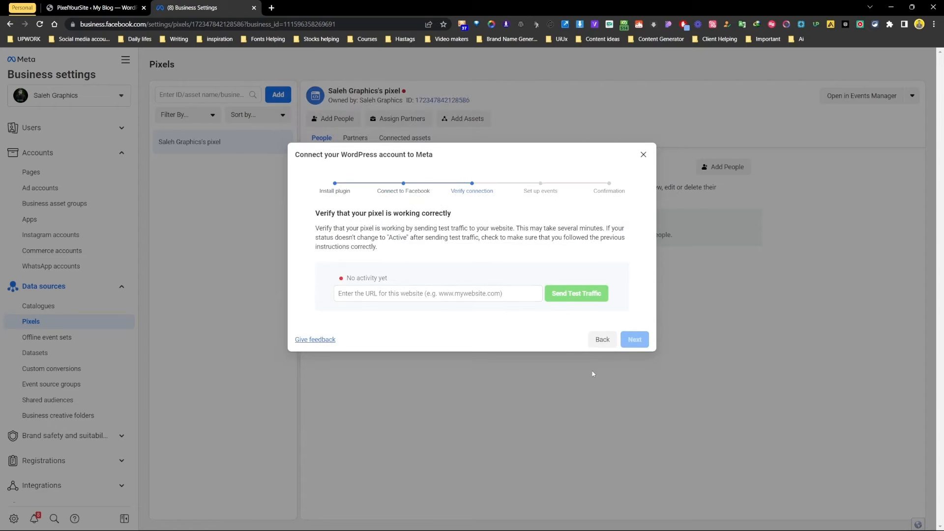
click(483, 293)
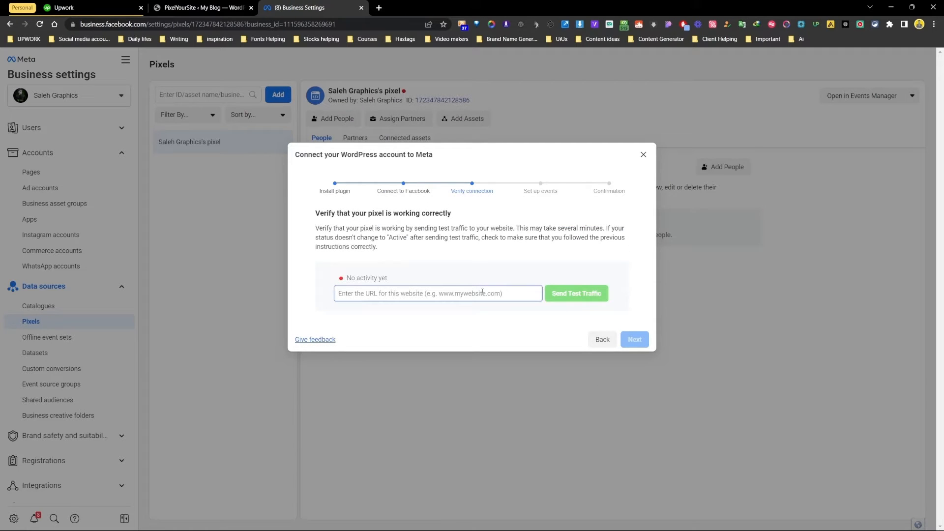
key(ctrl+v)
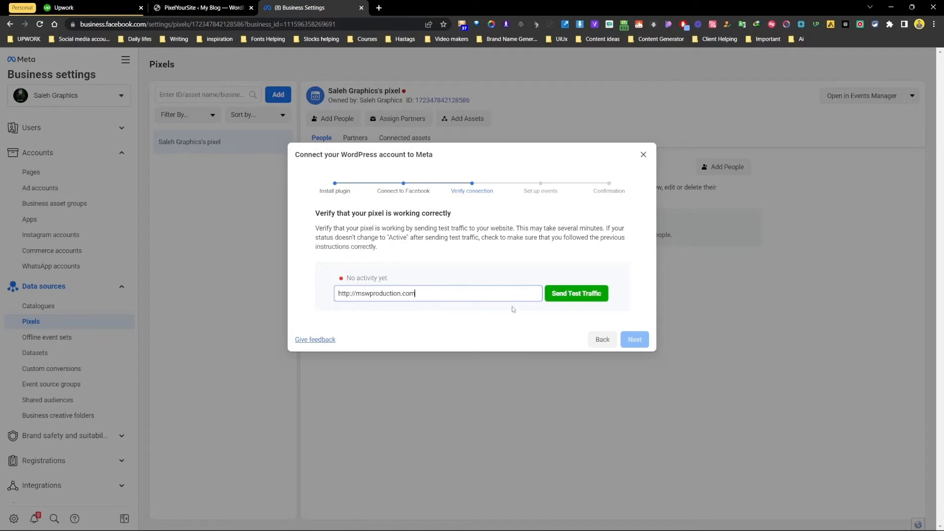
click(564, 293)
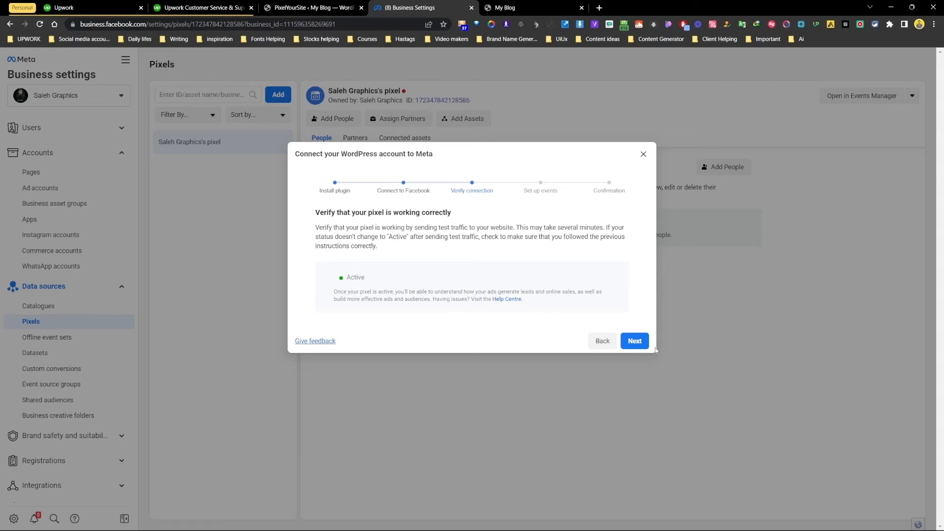
click(647, 345)
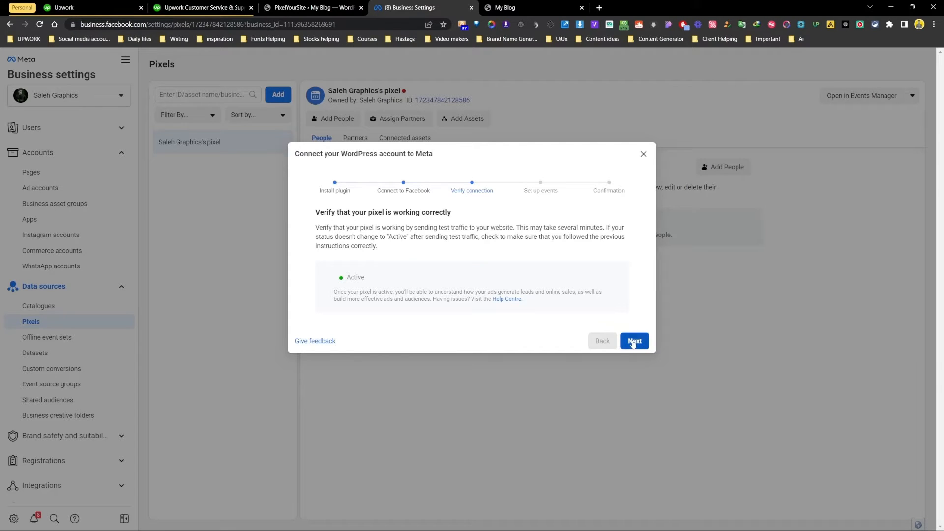
click(533, 4)
click(418, 4)
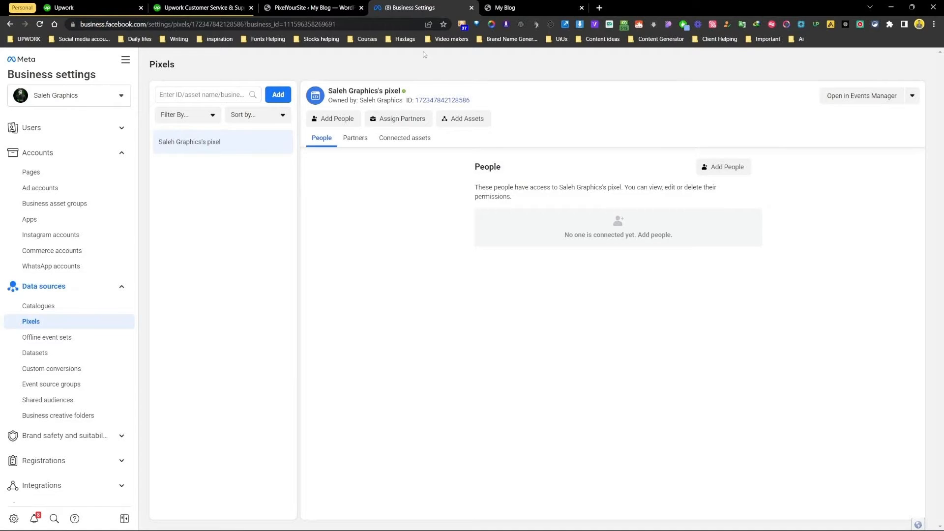
Open the pixel's settings in Events Manager, generate a Conversions API access token for manual setup and copy the token.
click(831, 99)
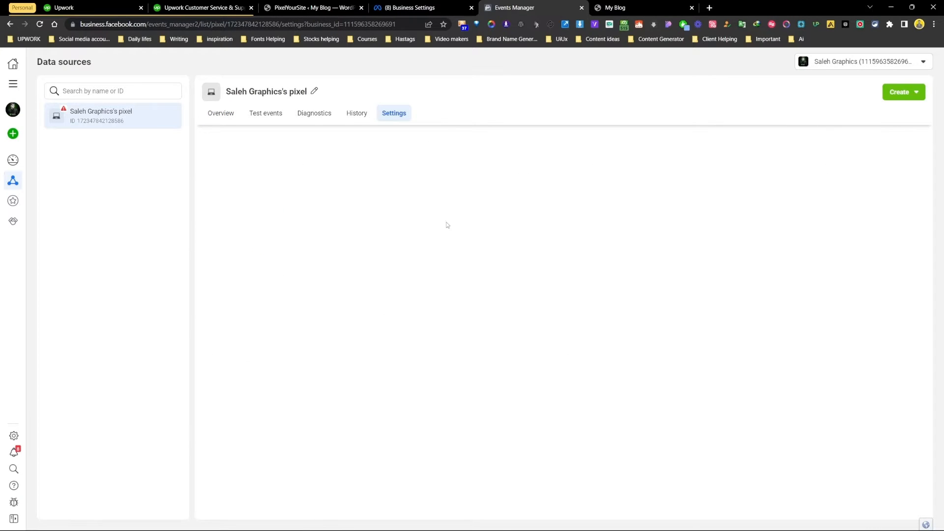
scroll(373, 256, down, 1)
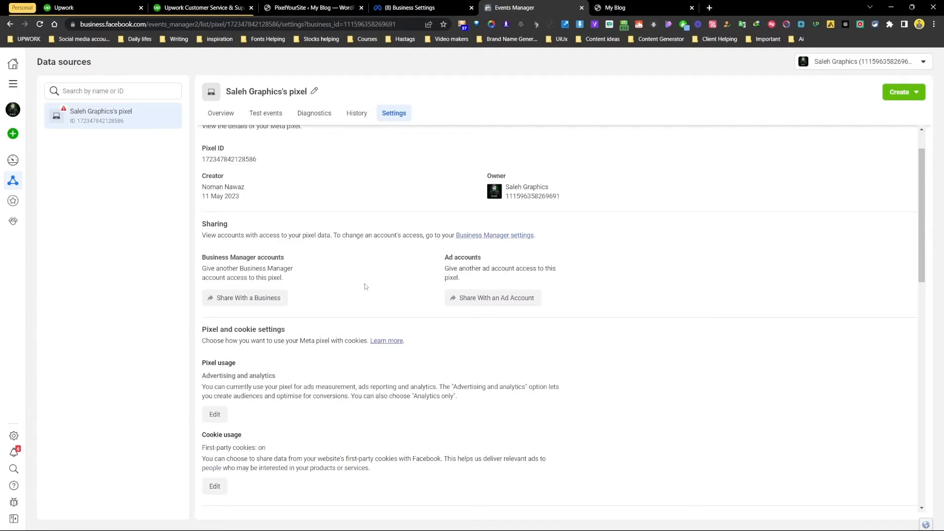
scroll(365, 284, down, 6)
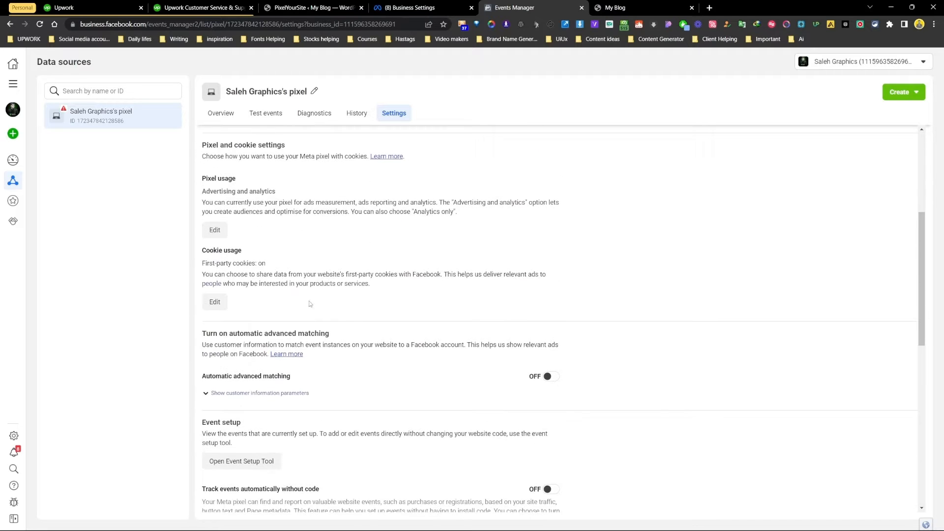
scroll(305, 353, down, 3)
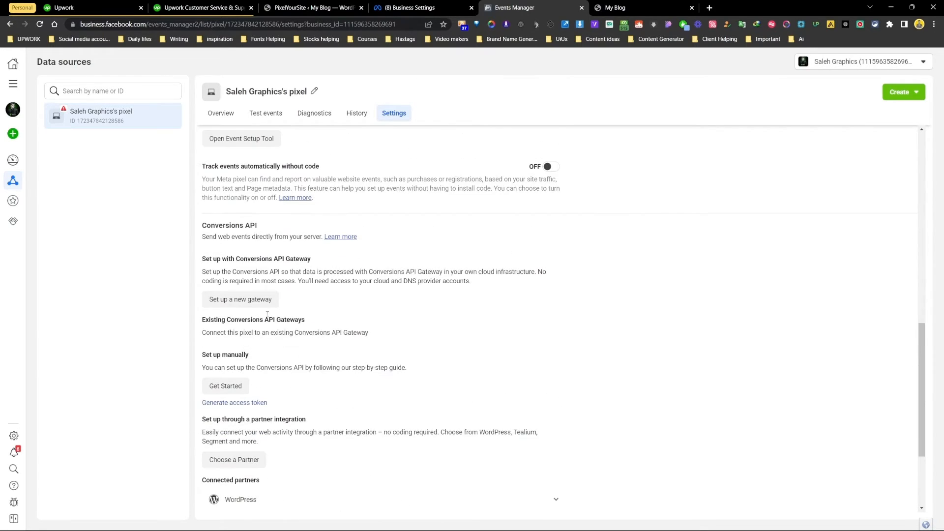
click(240, 403)
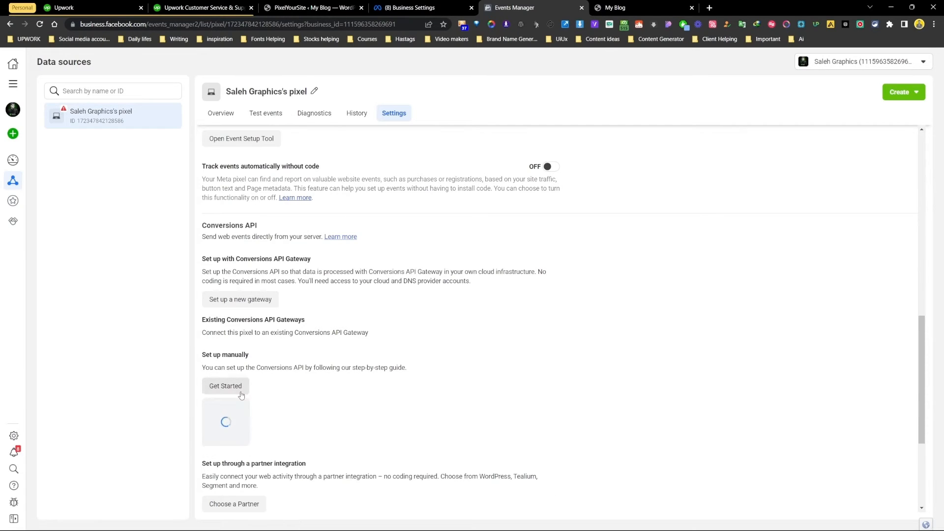
scroll(277, 382, down, 2)
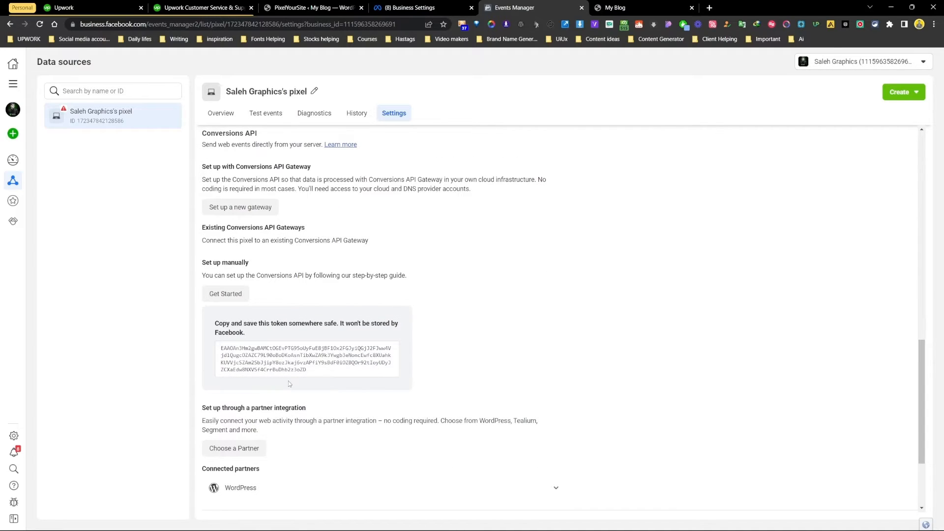
click(315, 362)
scroll(320, 353, down, 2)
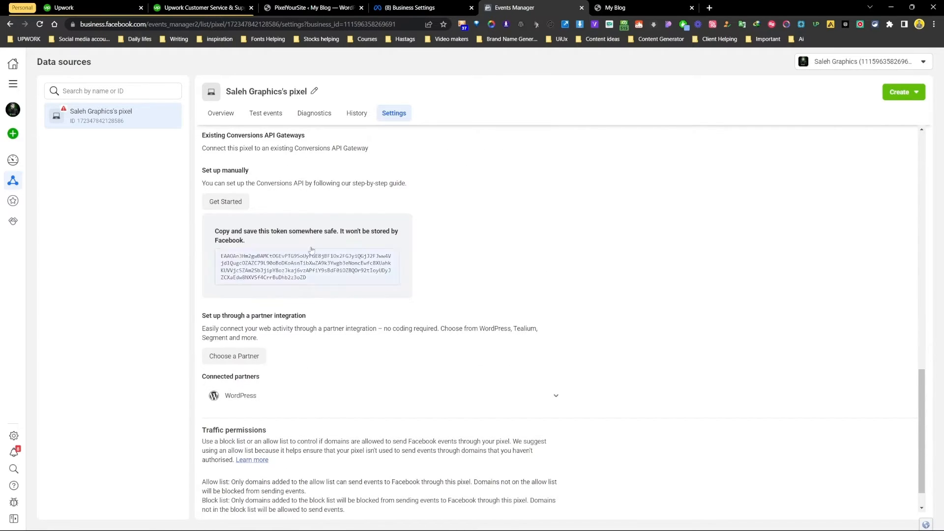
click(329, 269)
Back in PixelYourSite, paste the copied access token as the Meta pixel's Conversion API token and save the settings.
click(315, 8)
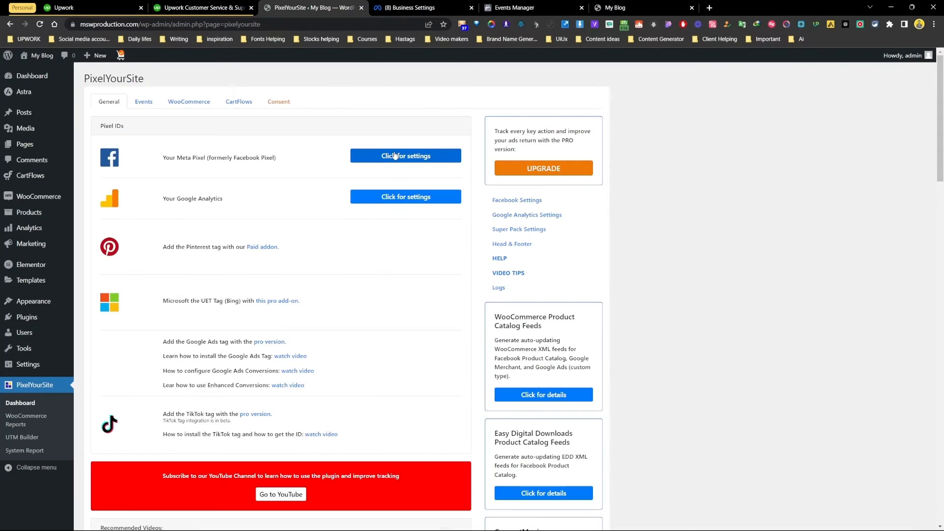
click(396, 157)
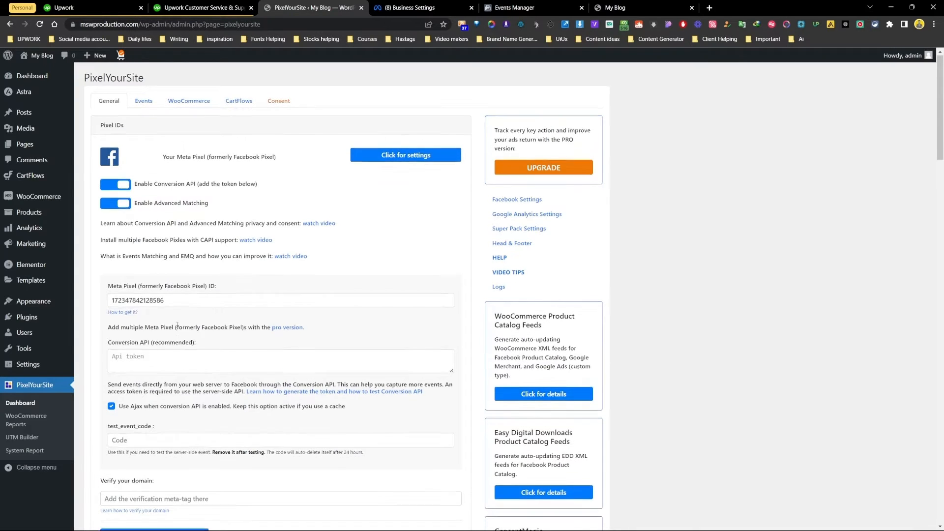
scroll(175, 326, down, 1)
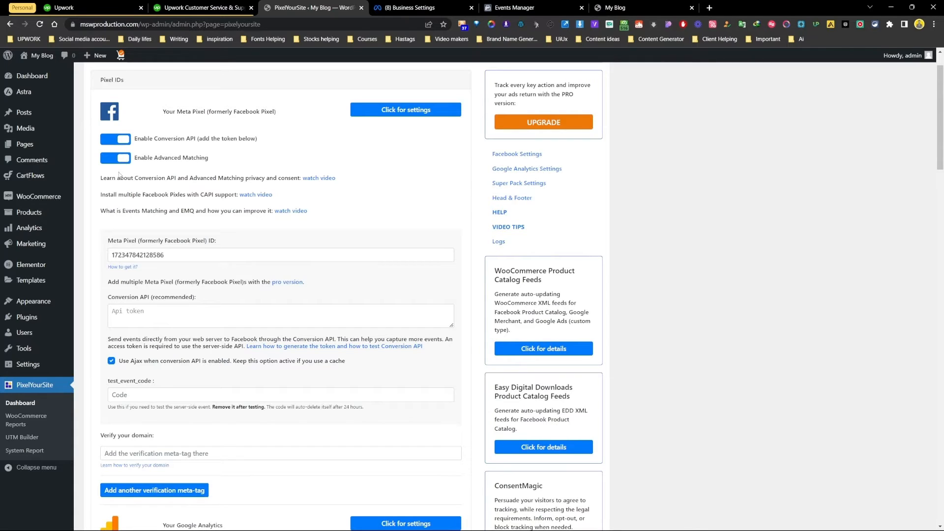
click(150, 313)
right_click(150, 313)
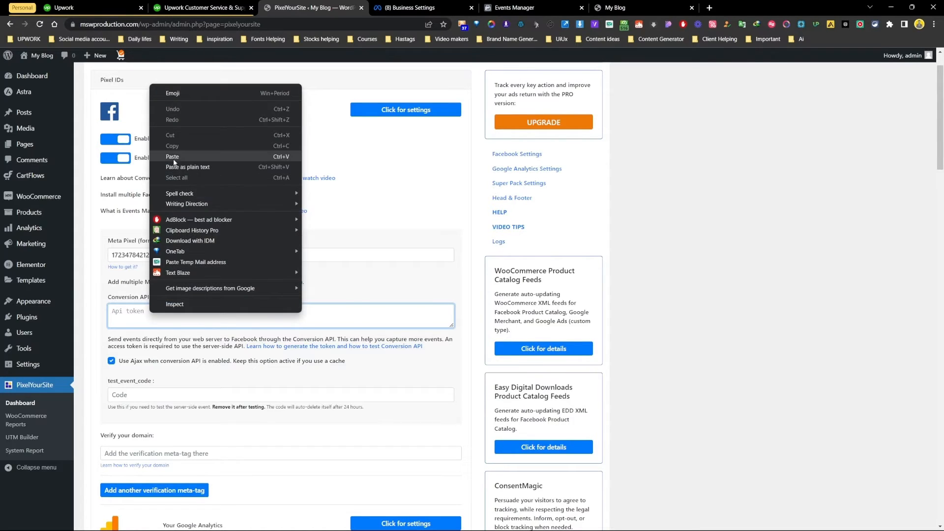
click(190, 155)
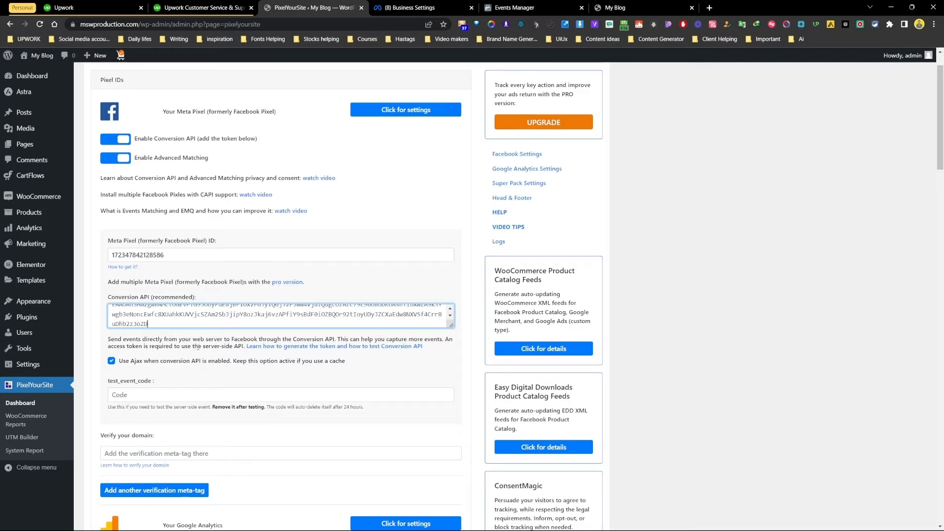
scroll(231, 367, down, 20)
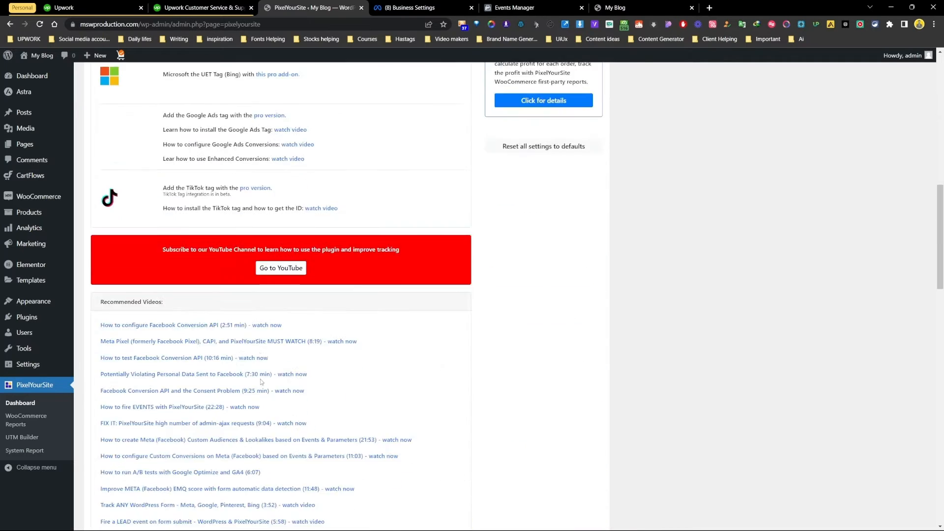
scroll(270, 374, down, 3)
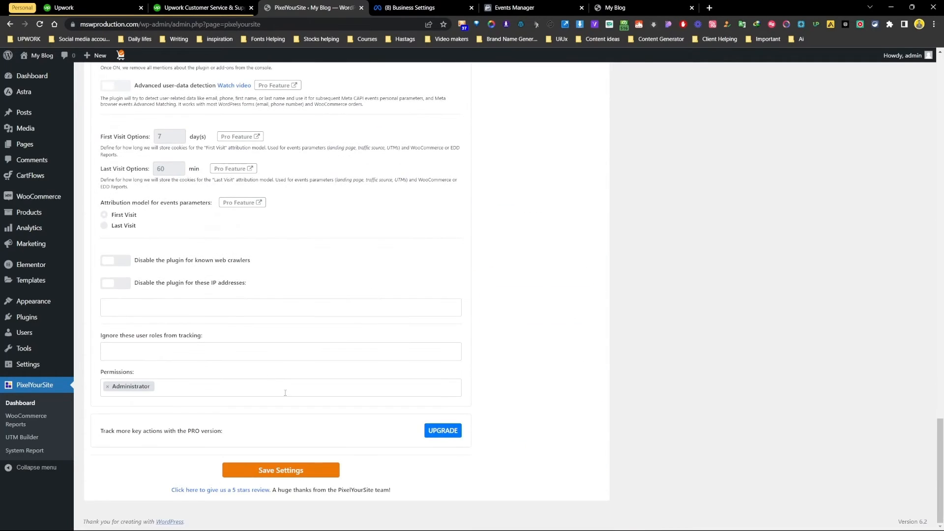
click(308, 466)
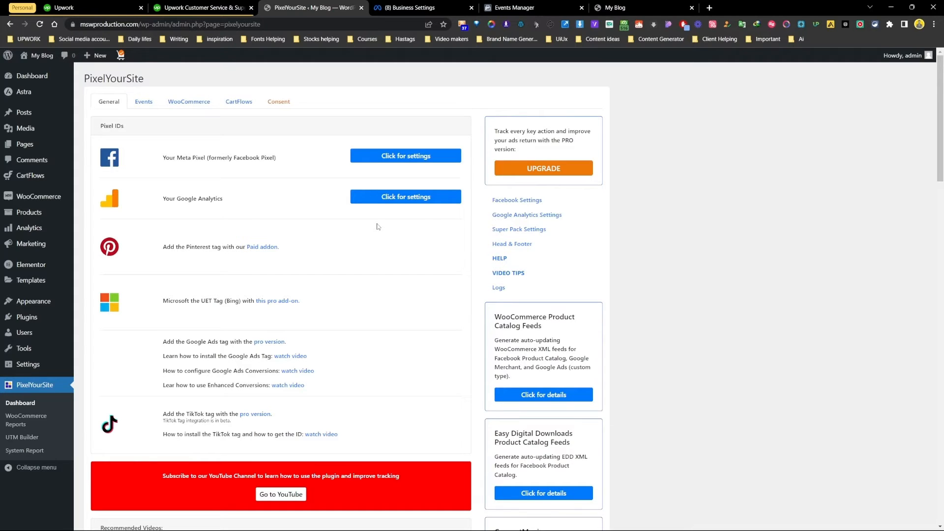
click(459, 8)
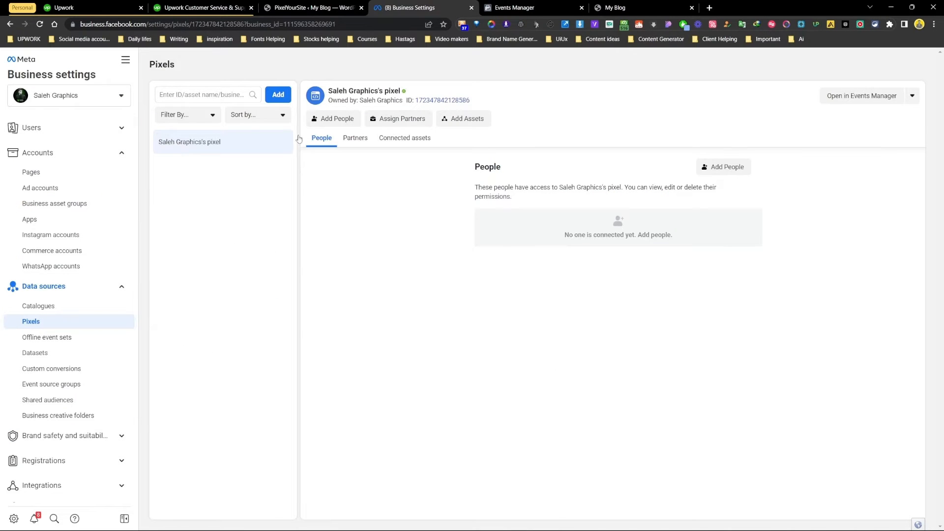
click(497, 5)
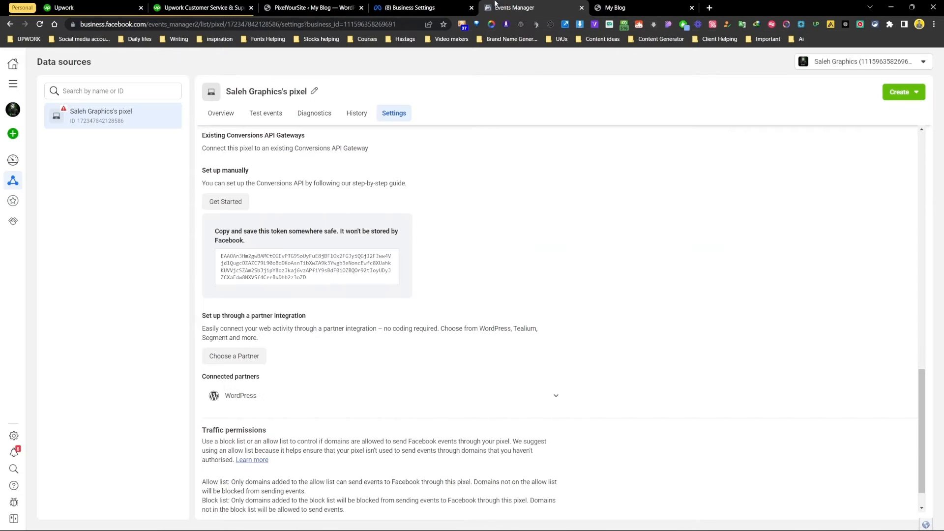
click(220, 113)
click(301, 233)
click(442, 255)
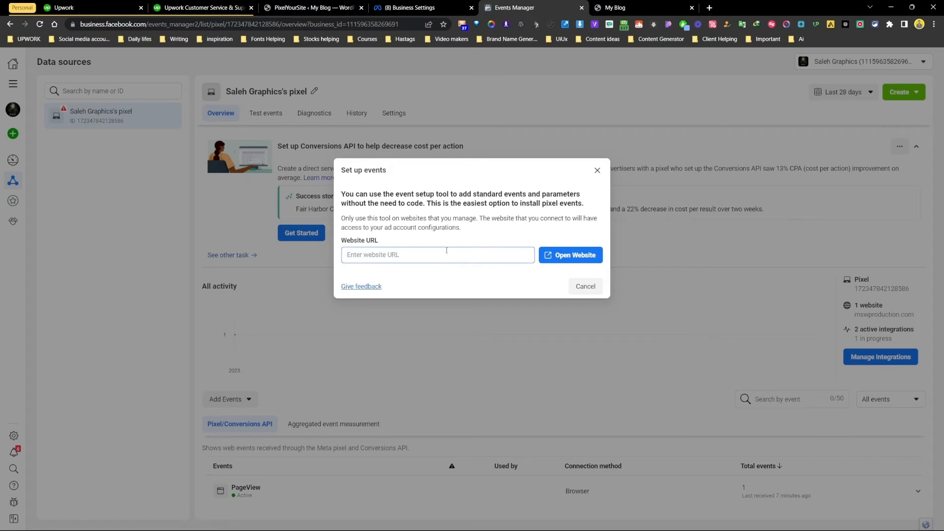
key(ctrl+v)
click(585, 259)
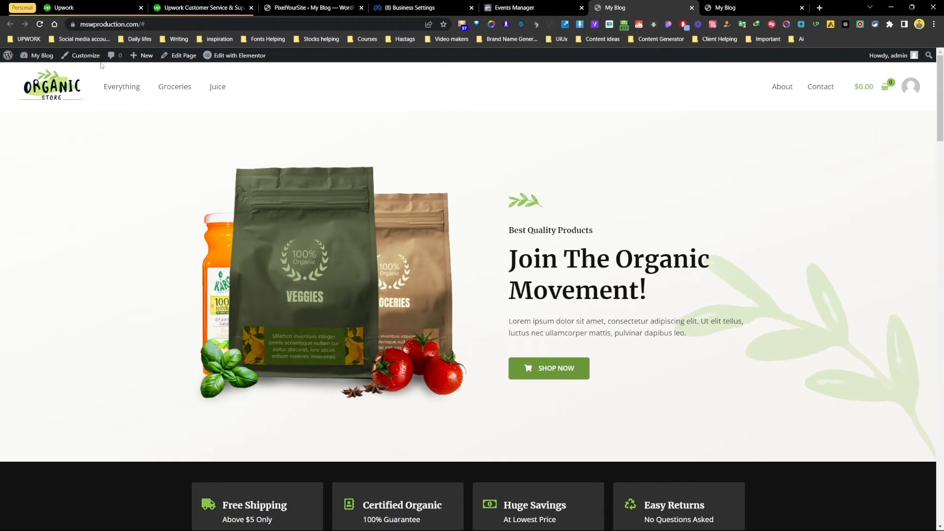
Reload the mswproduction.com page to load the event setup tool and check AdBlock's status for the site.
click(40, 24)
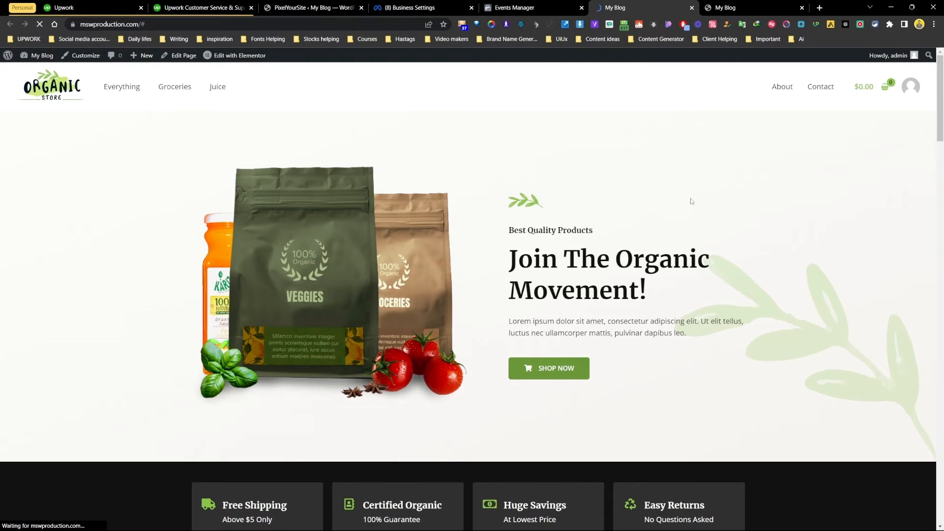
click(682, 24)
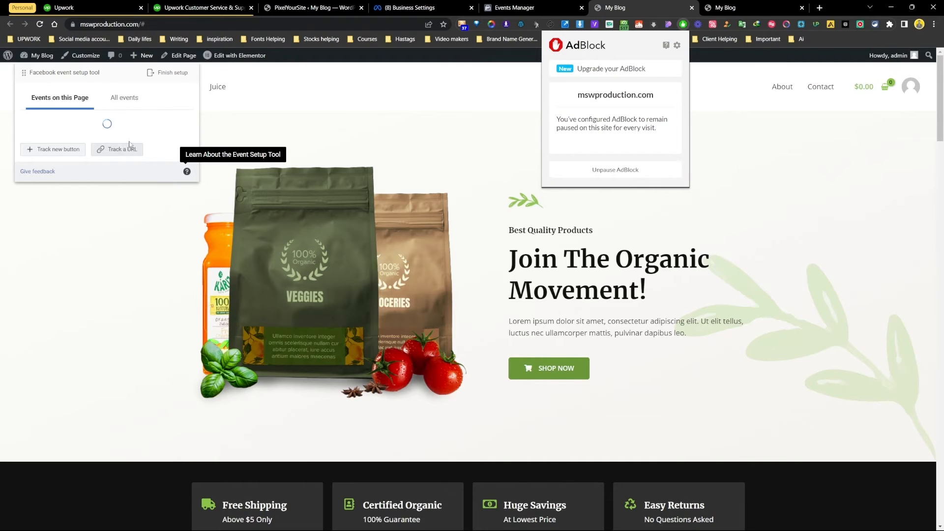
click(170, 144)
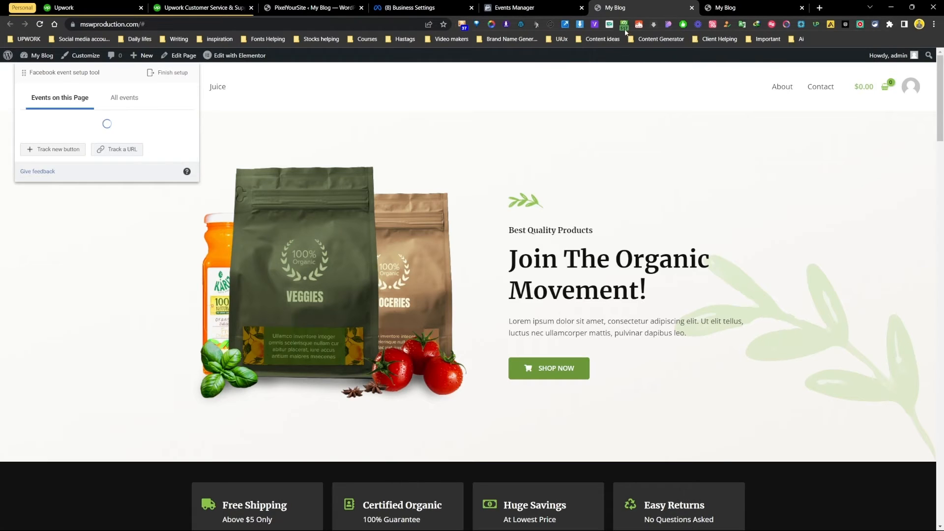
click(129, 155)
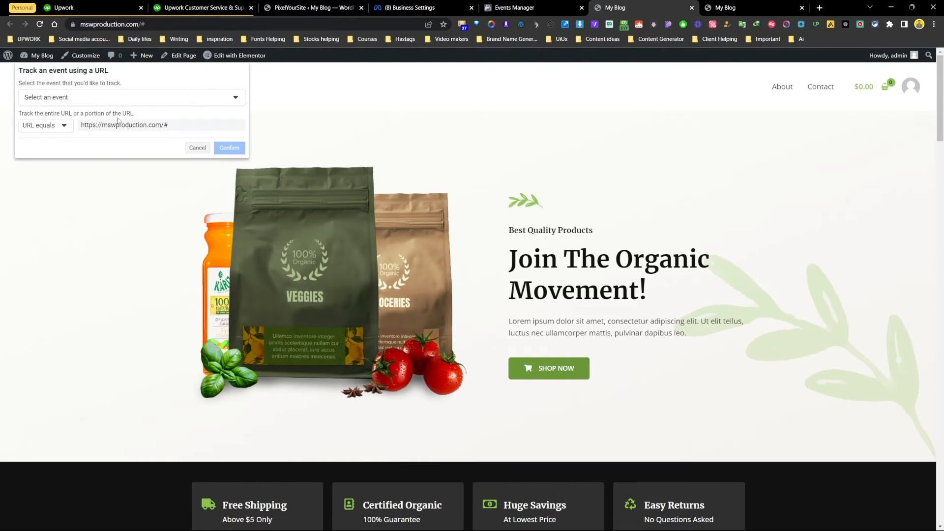
click(115, 100)
click(63, 162)
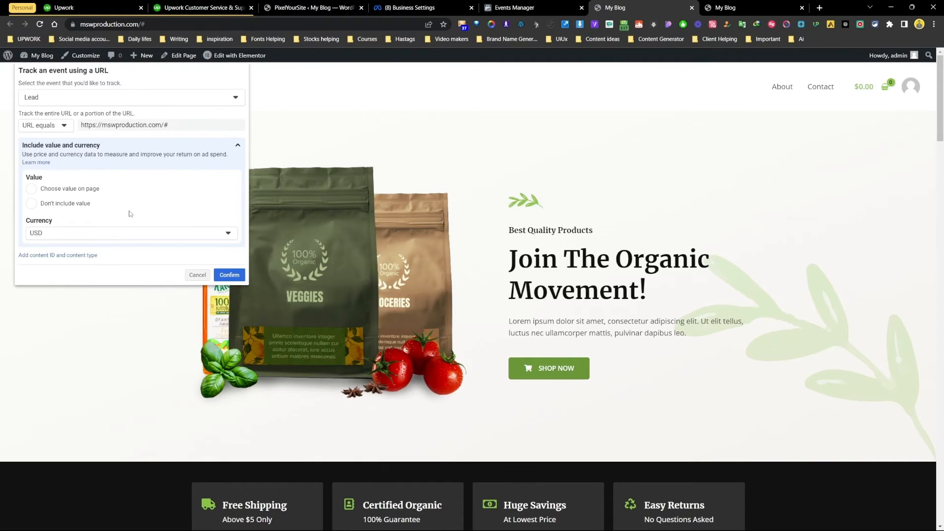
click(86, 207)
click(227, 275)
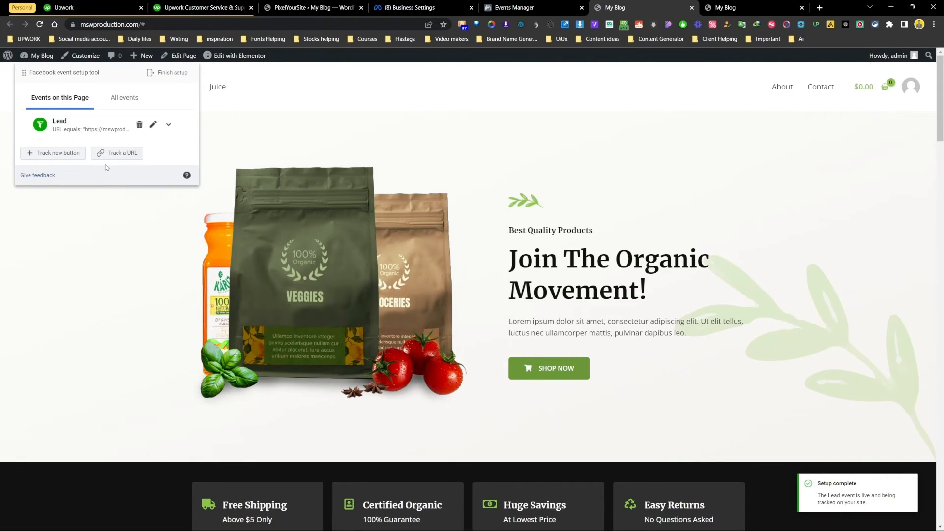
click(75, 129)
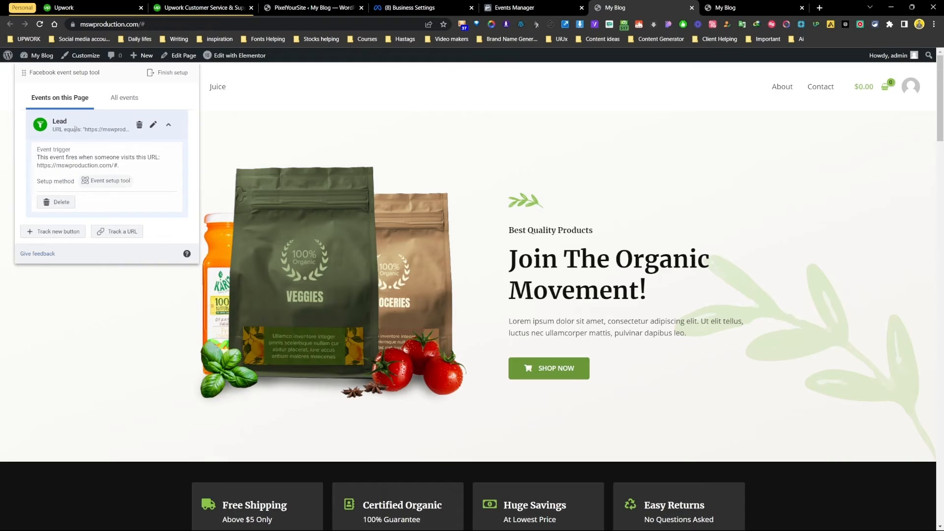
click(152, 79)
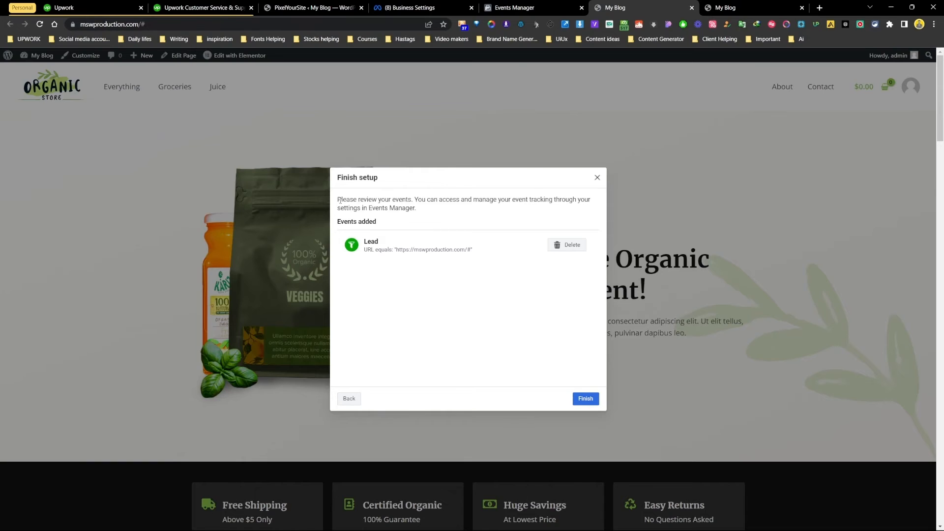
click(534, 8)
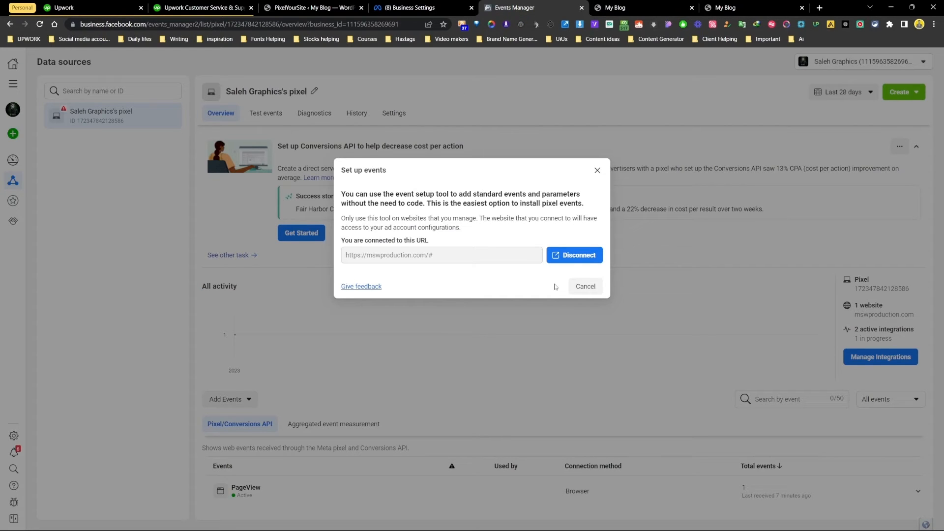
click(596, 171)
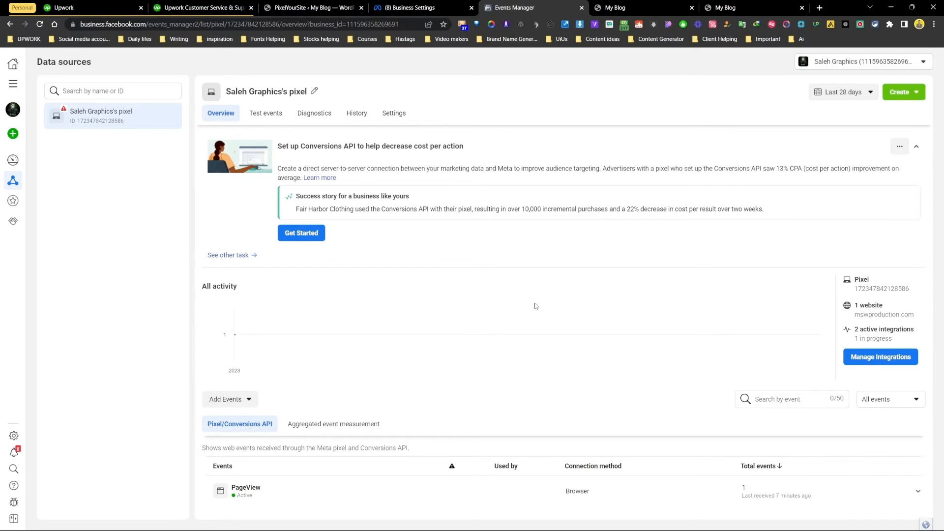
click(273, 116)
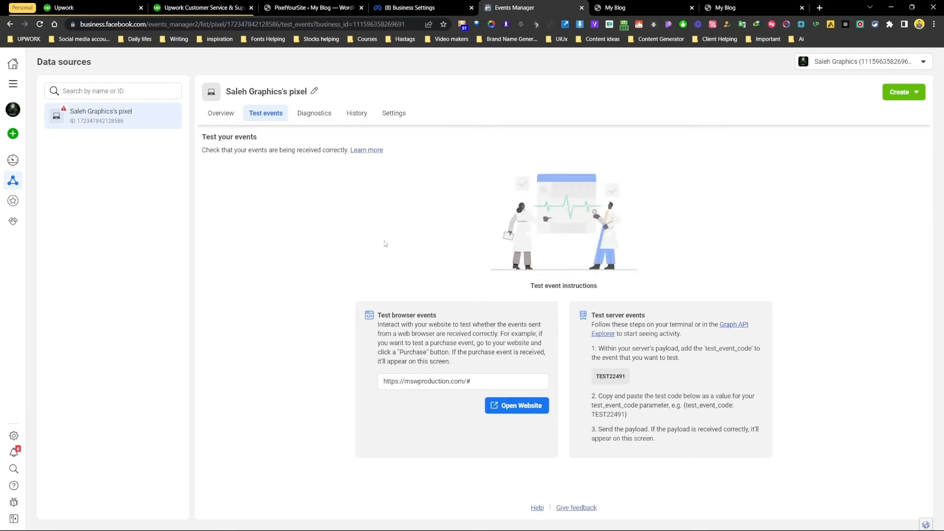
click(501, 400)
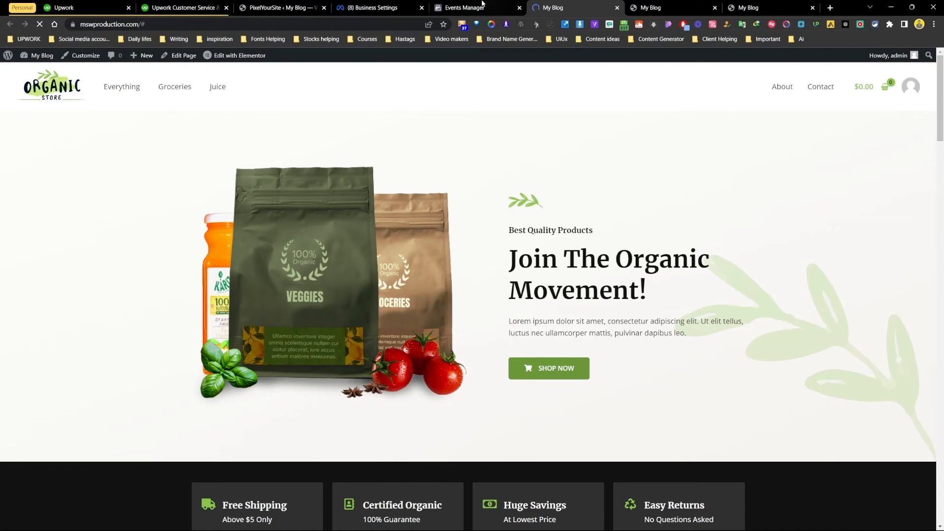
click(485, 7)
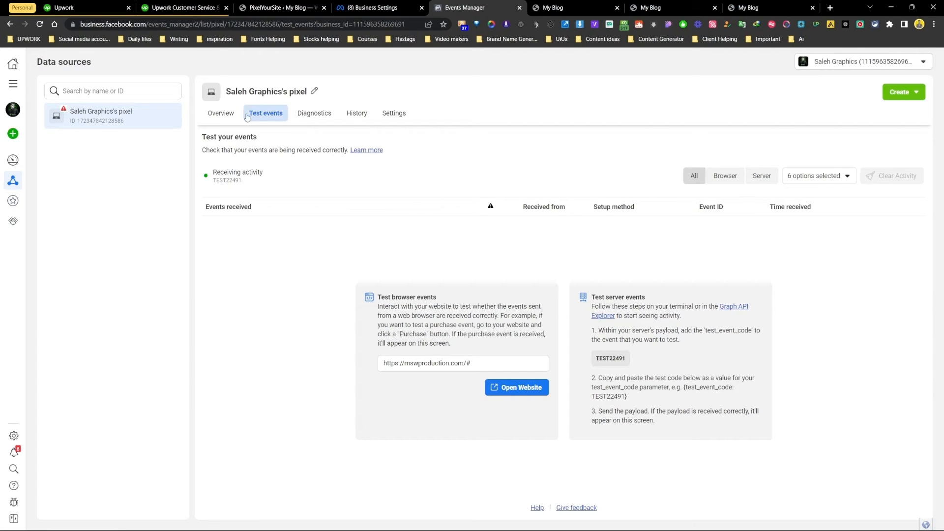
Open the web event configurations under the pixel's Aggregated event measurement and start the domain verification for mswproduction.com.
click(221, 113)
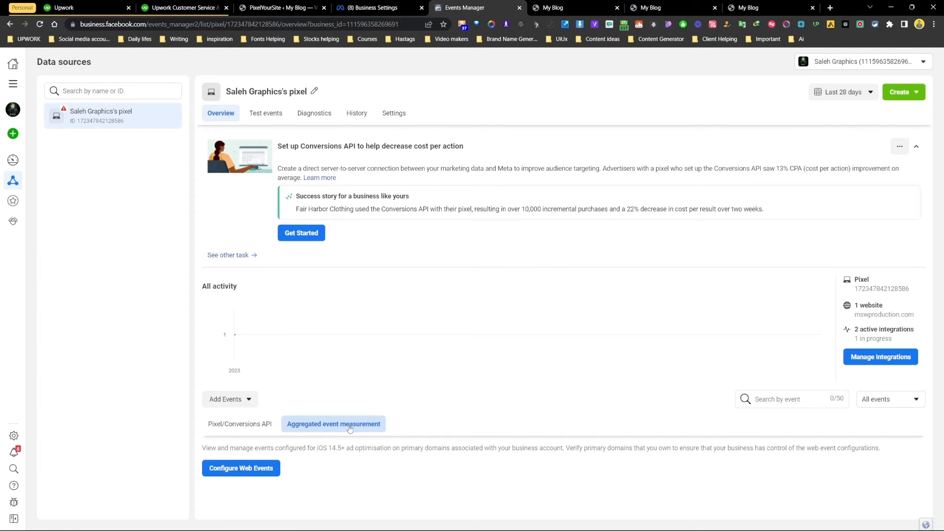
click(250, 470)
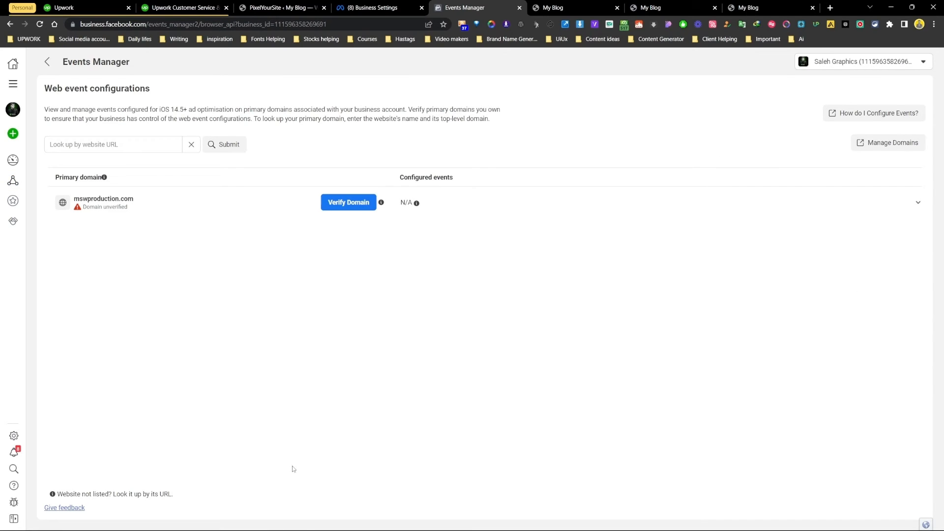
click(349, 202)
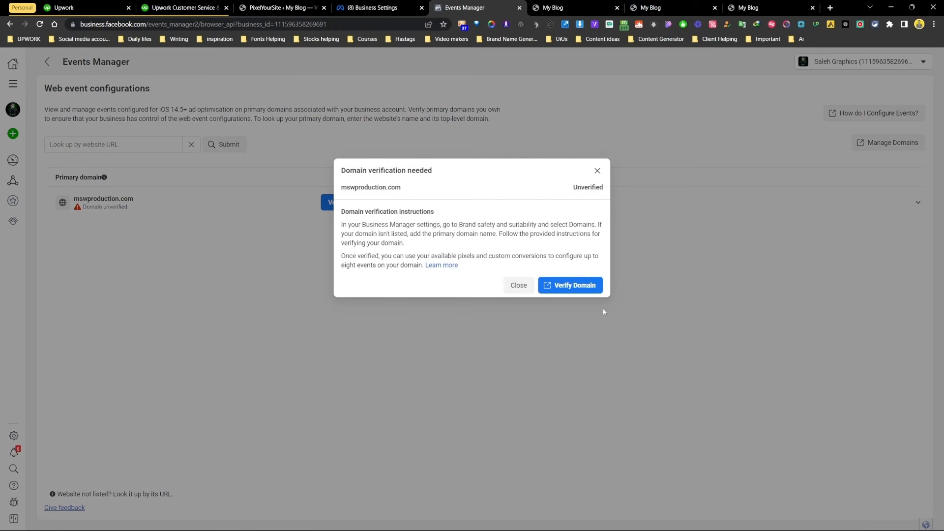
click(582, 287)
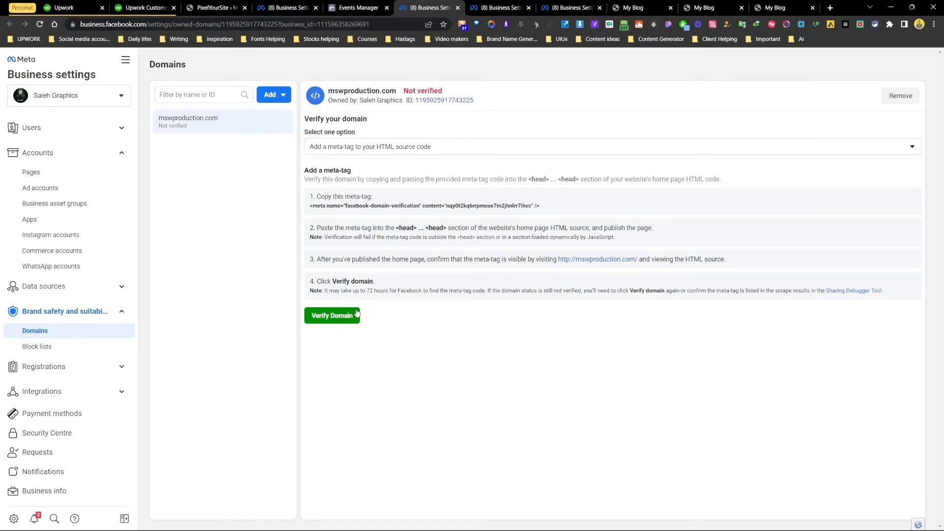
Copy the domain verification meta-tag into PixelYourSite's Verify your domain field on the WordPress site and save the plugin settings.
click(373, 212)
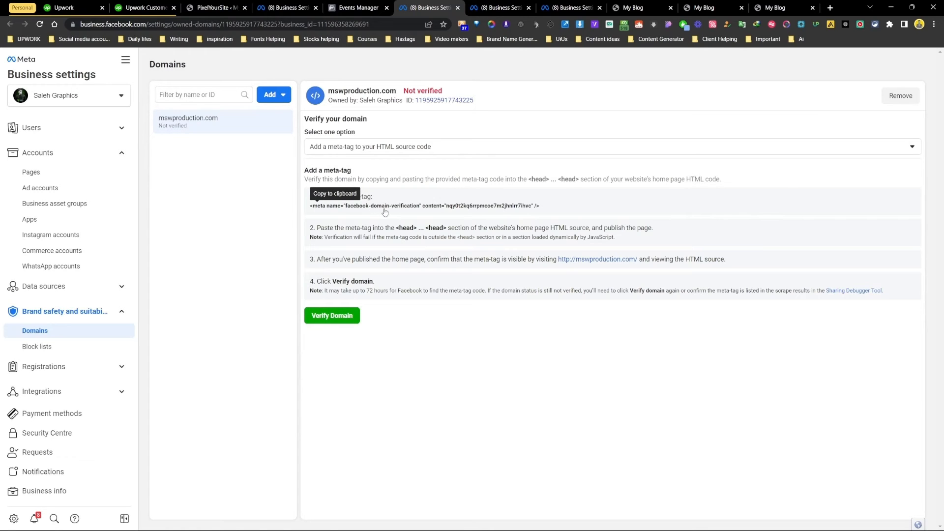
click(494, 7)
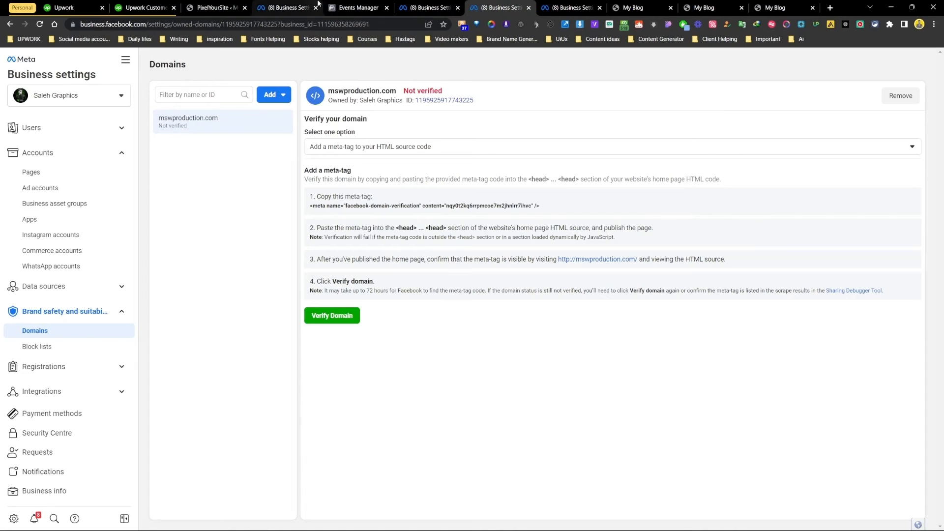
click(222, 7)
scroll(281, 270, down, 4)
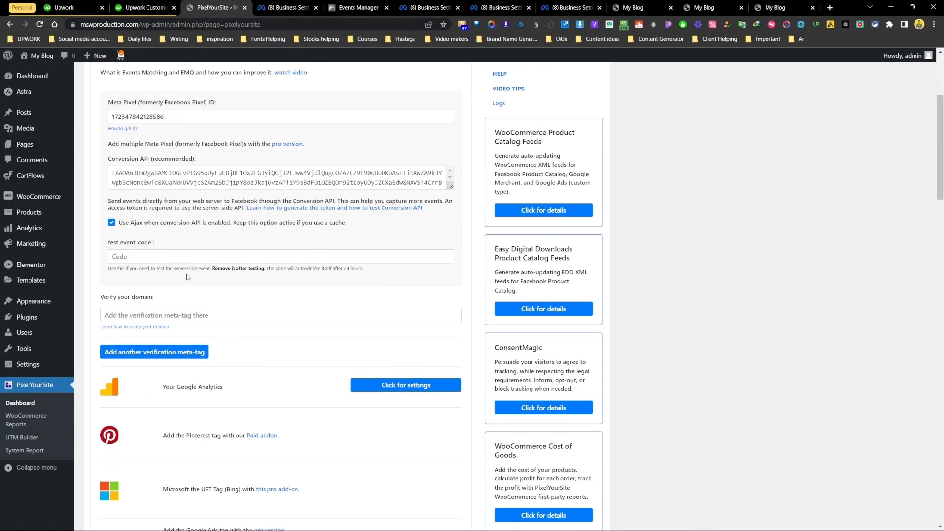
click(165, 256)
right_click(165, 258)
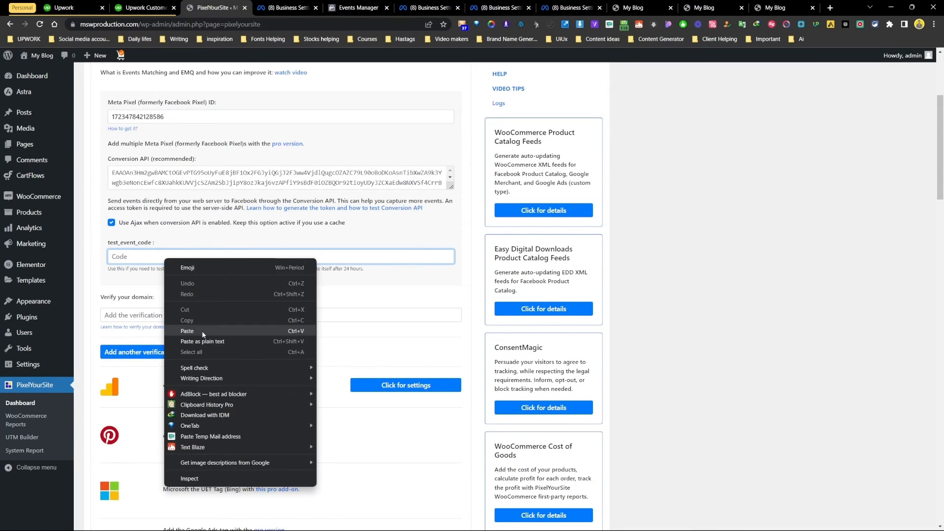
click(202, 331)
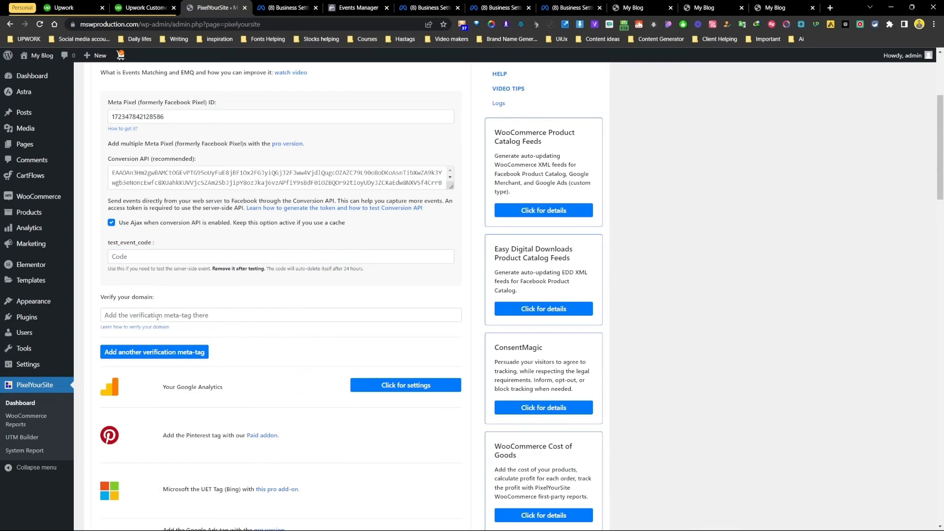
scroll(295, 394, down, 15)
click(298, 471)
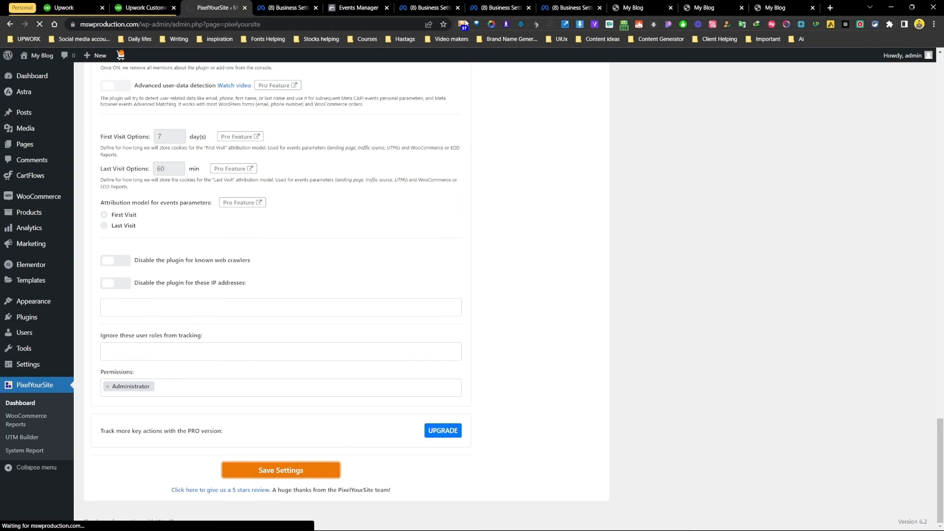
Back in Meta Business settings, run the verification of the mswproduction.com domain.
click(428, 7)
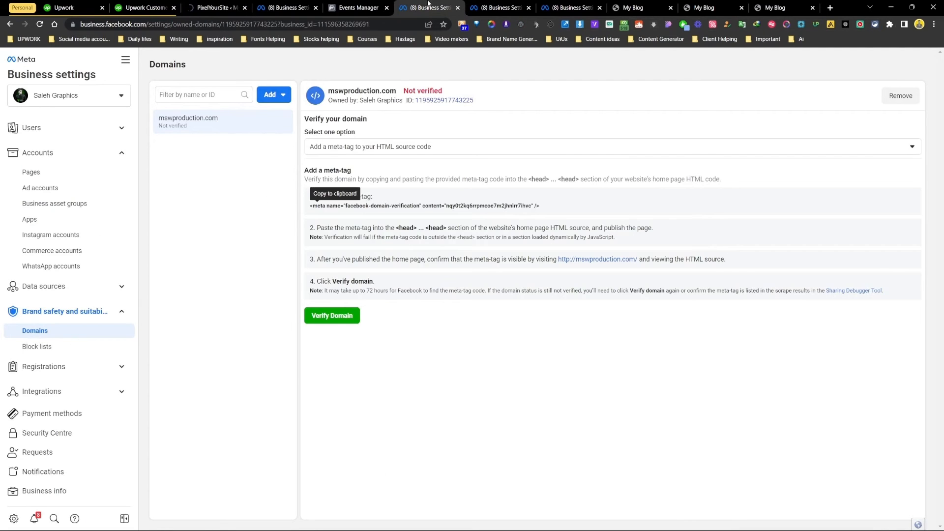
click(336, 325)
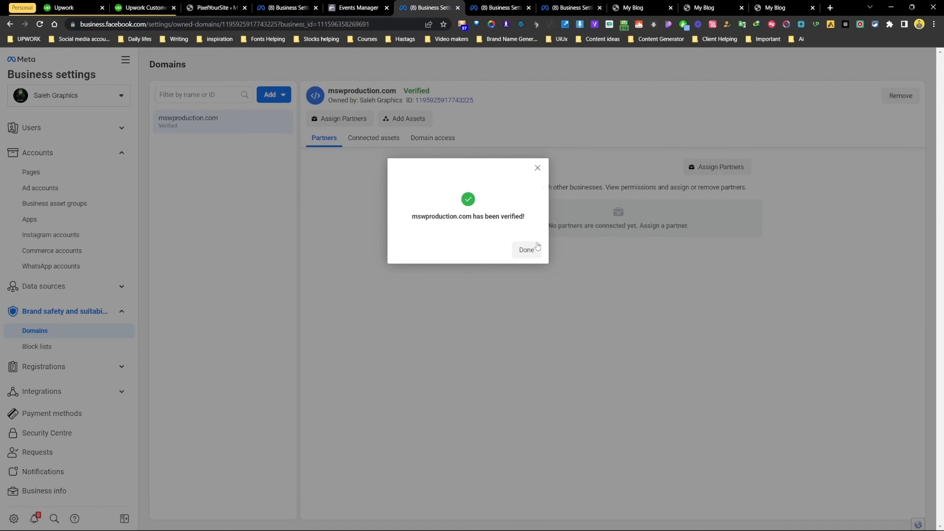
key(ctrl+Tab)
key(ctrl+Tab)
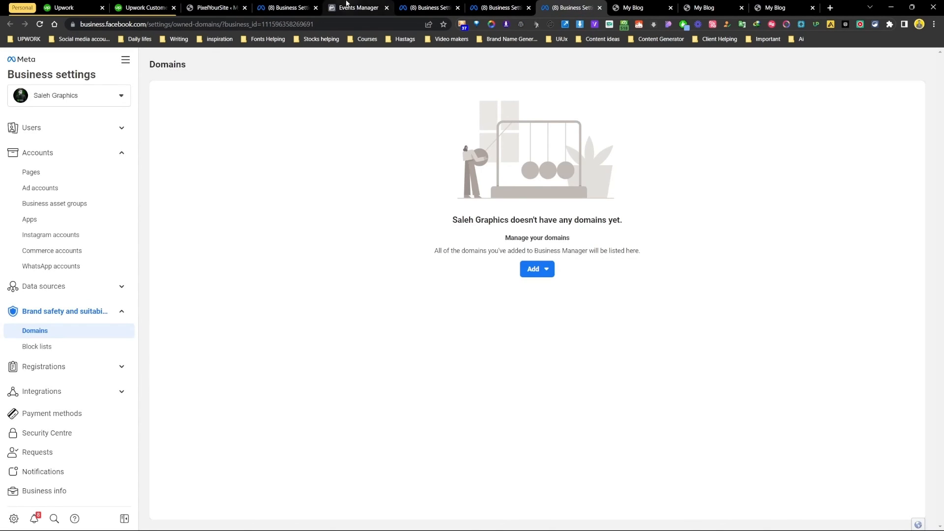
Back in Events Manager, close the domain verification dialog and open the web event configuration of mswproduction.com for editing.
click(346, 4)
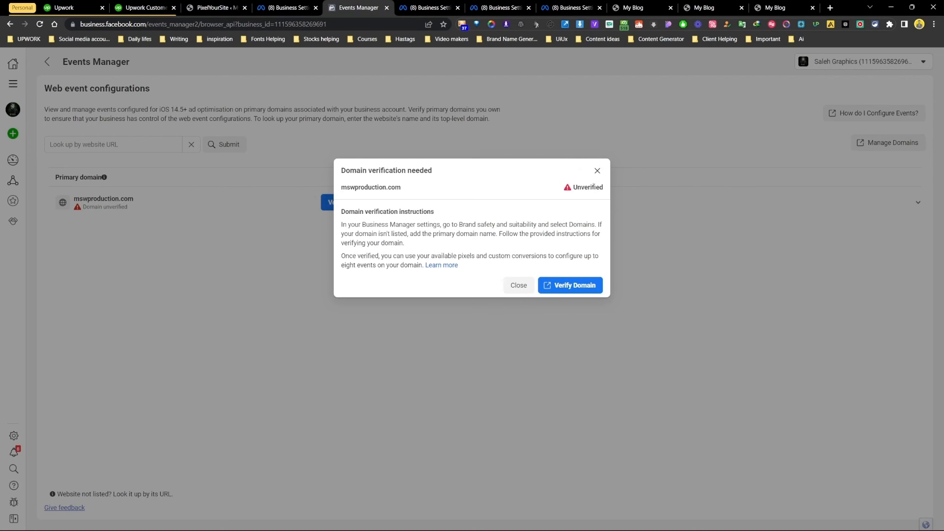
click(576, 287)
middle_click(392, 4)
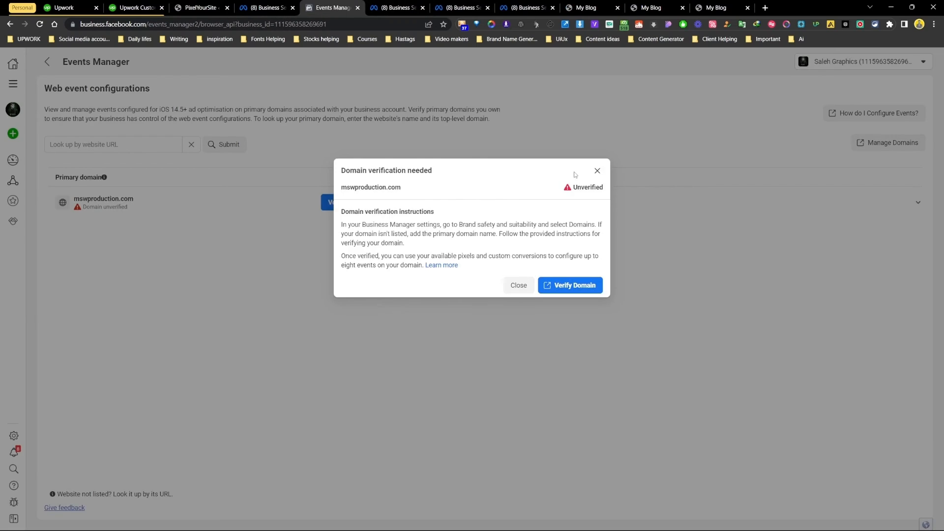
click(597, 171)
click(48, 62)
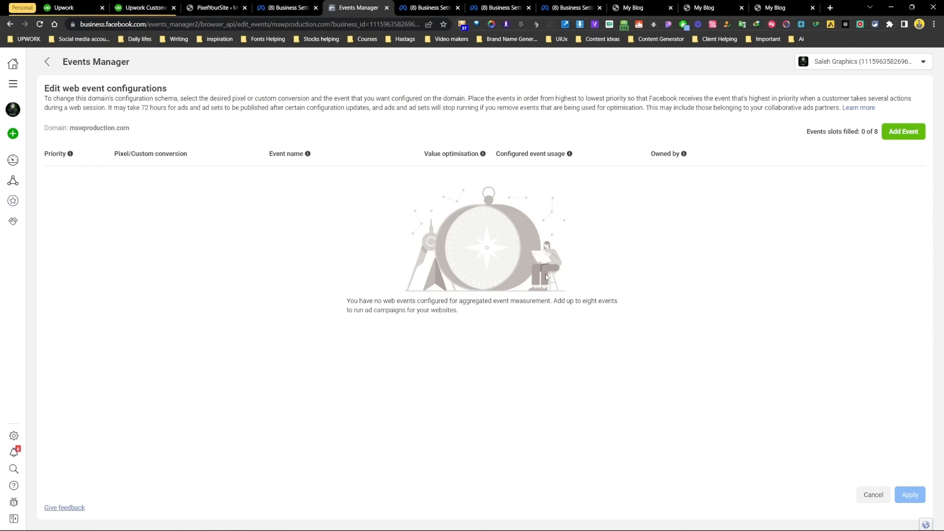
Add View content and Lead to the domain's web event configuration, both using the business's pixel.
click(903, 132)
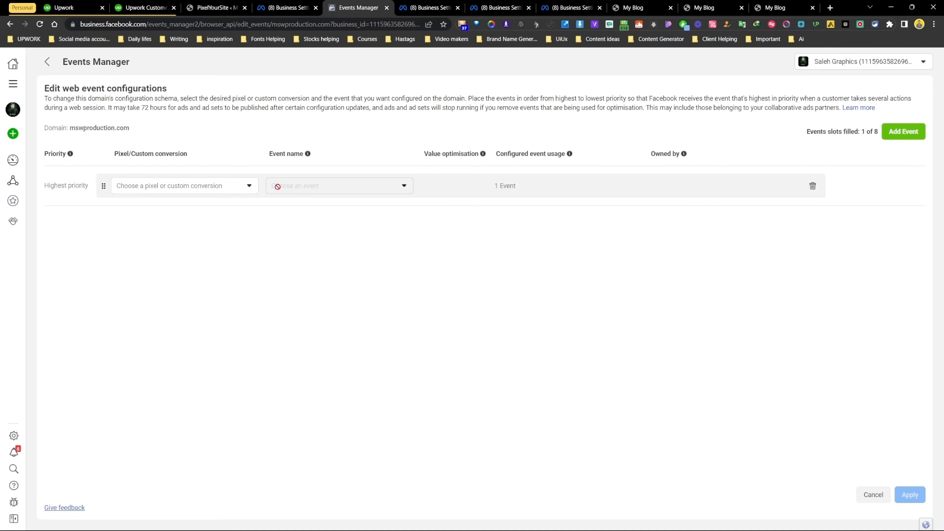
click(184, 185)
click(179, 273)
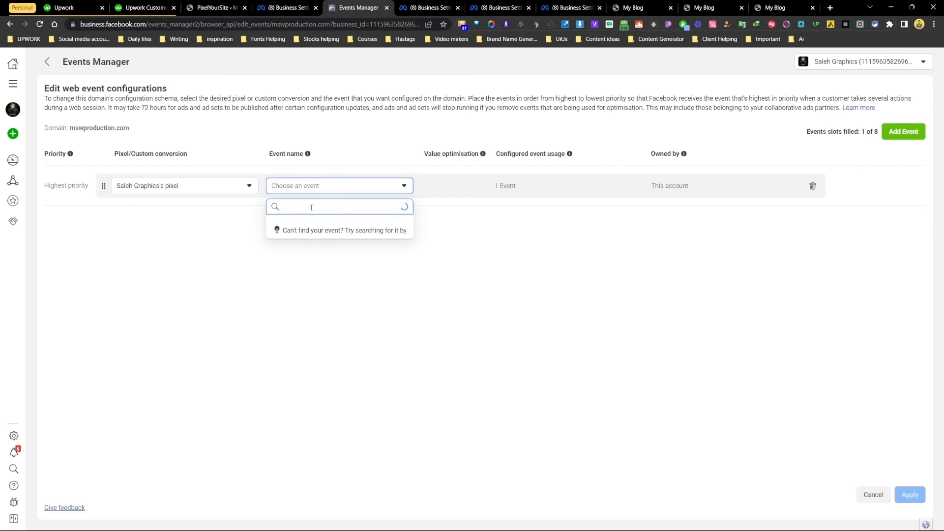
text(view)
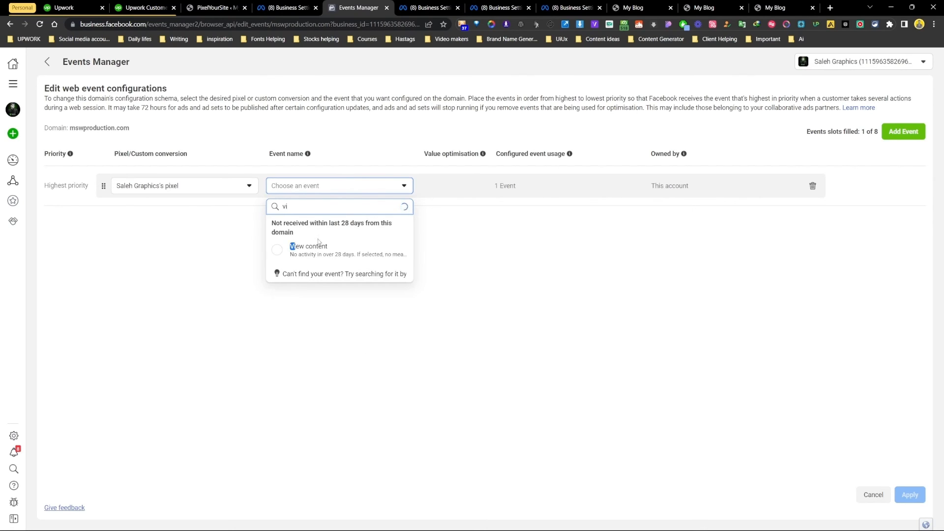
click(291, 244)
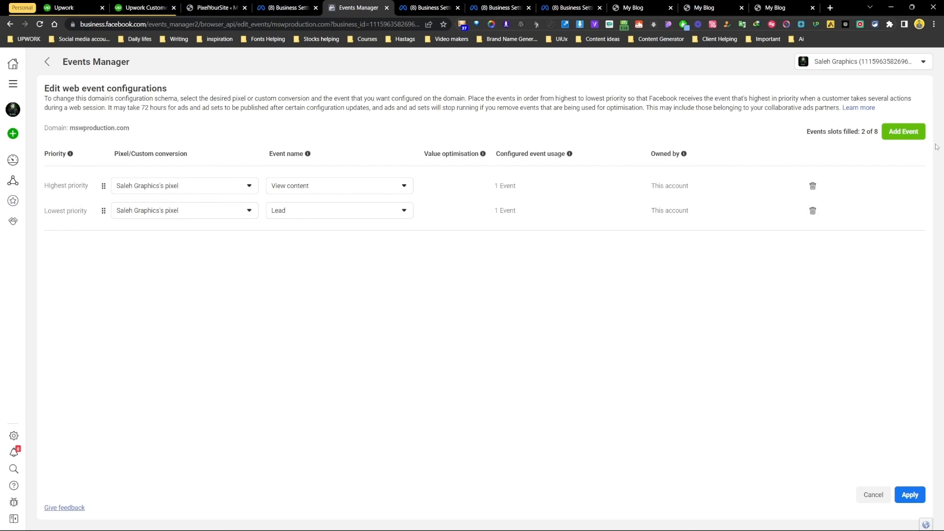
Add a third web event for the business's pixel and set it to Contact.
click(903, 132)
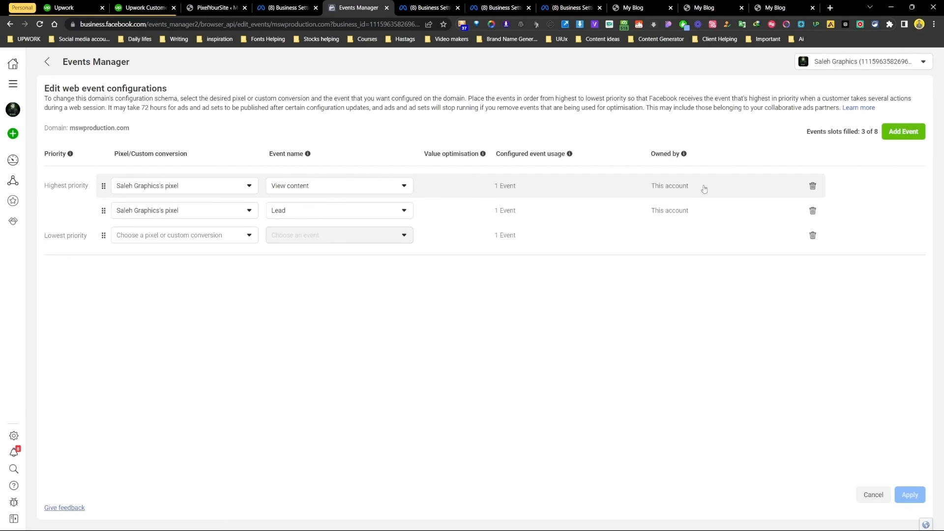
click(152, 239)
click(162, 316)
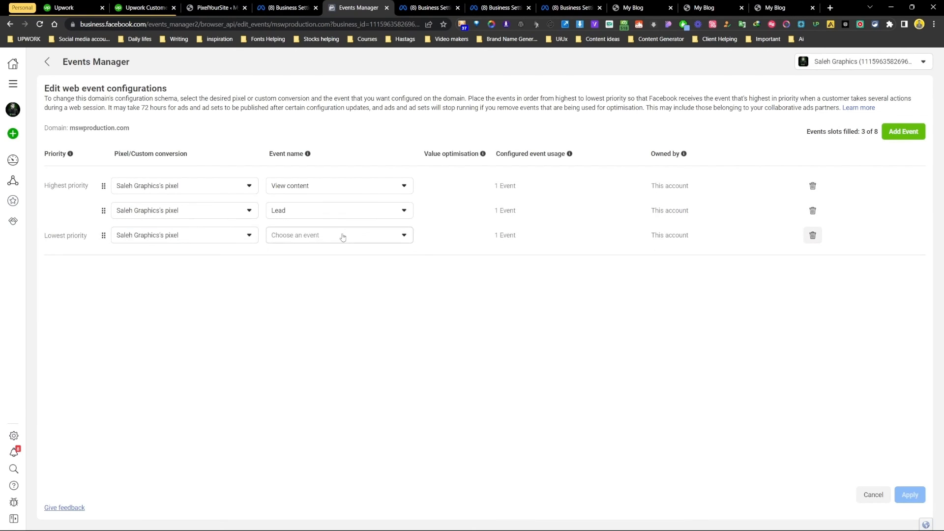
click(305, 235)
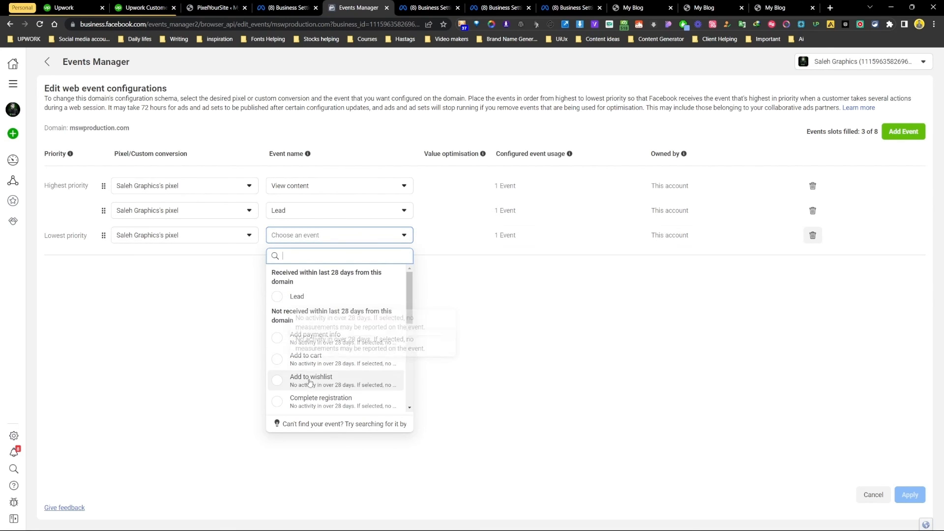
scroll(310, 364, down, 4)
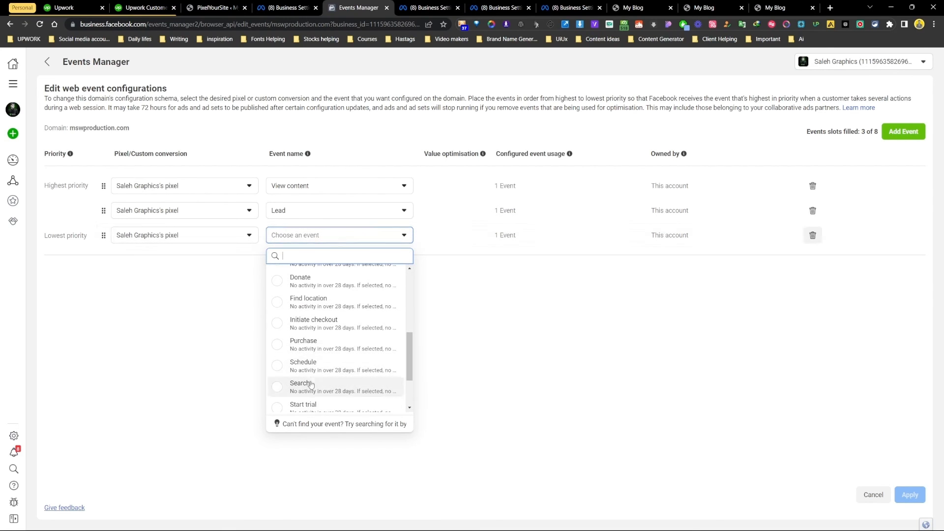
scroll(409, 393, down, 3)
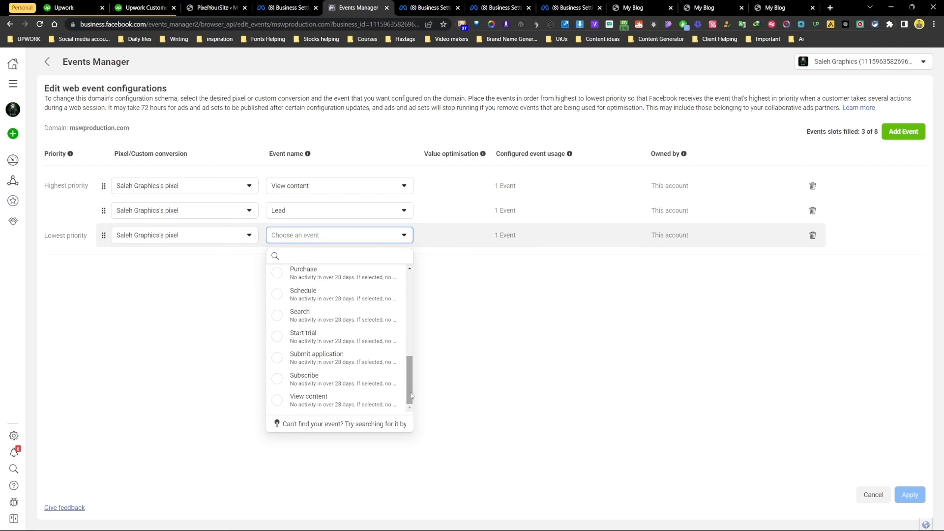
scroll(409, 402, up, 10)
scroll(331, 379, down, 1)
click(312, 382)
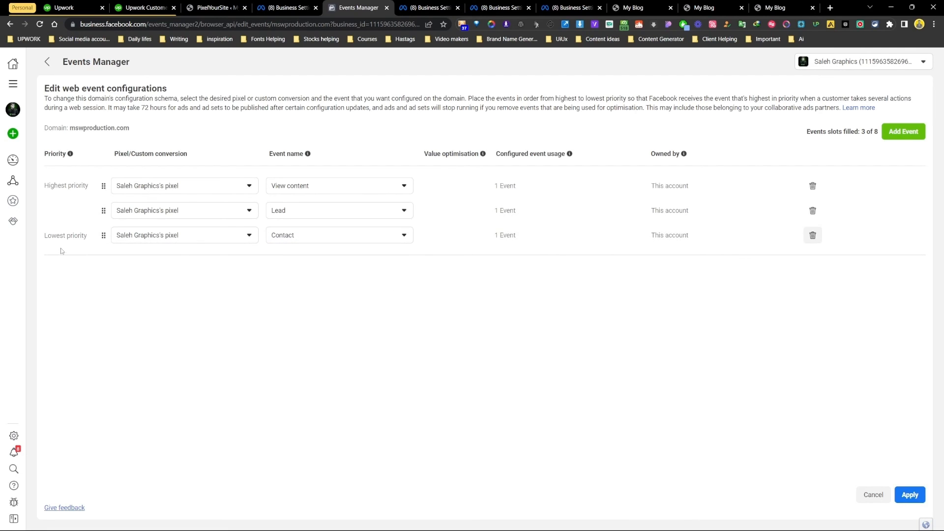
Prioritise the web events as Lead, Contact and View content, and apply the configuration with the changes confirmed.
click(909, 494)
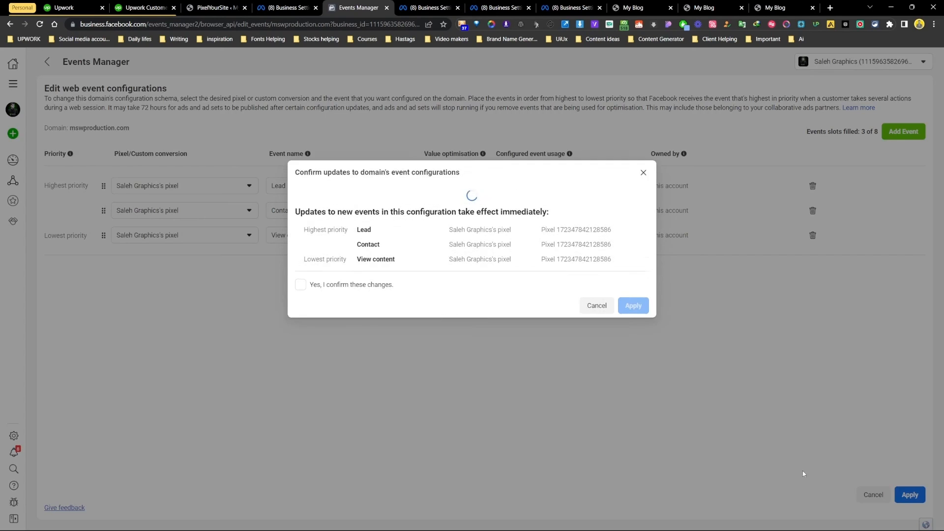
click(301, 270)
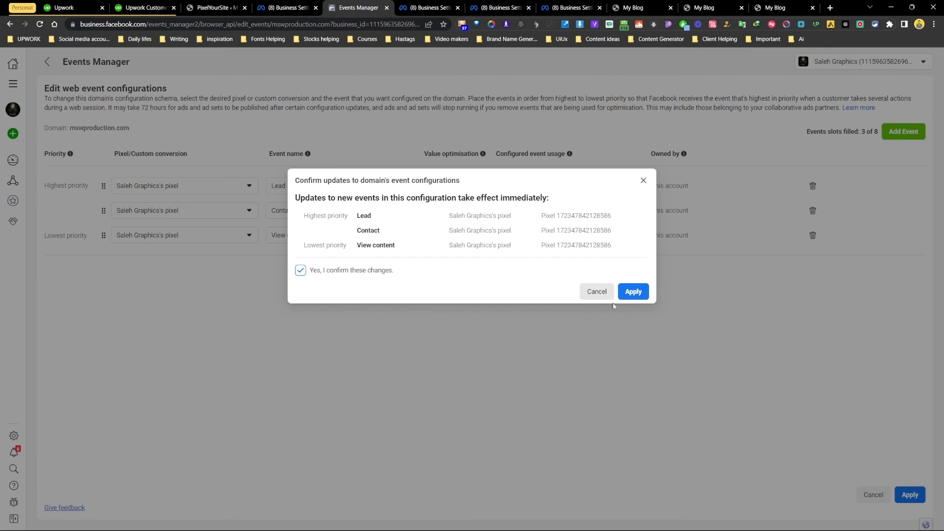
click(642, 297)
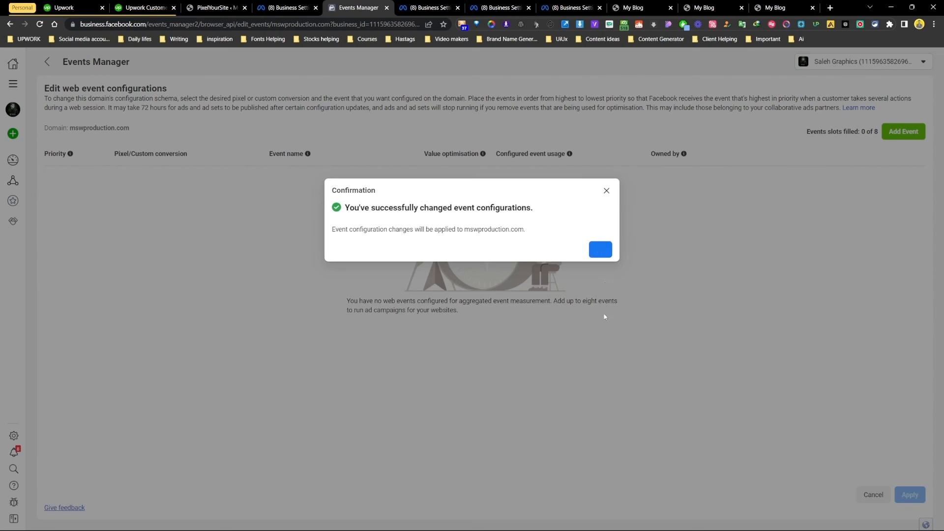